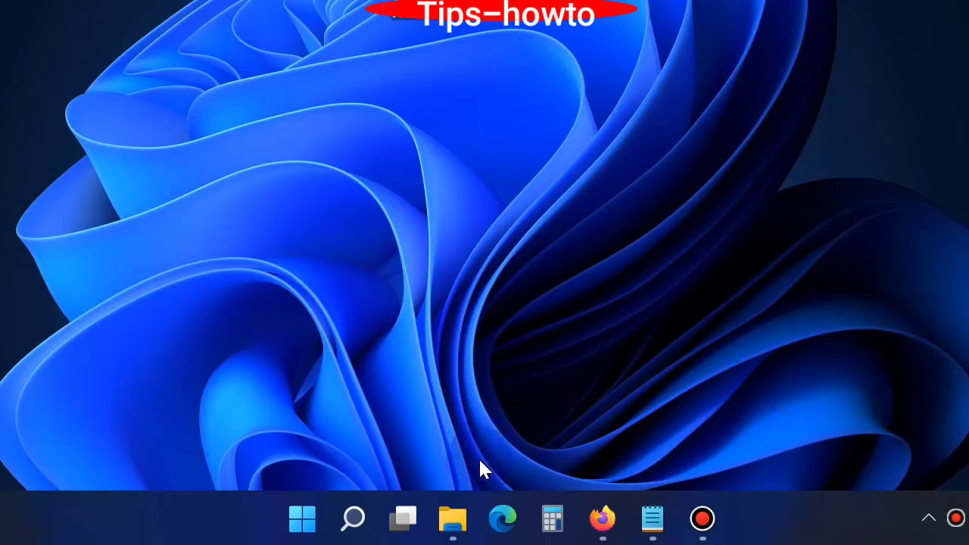
Open File Explorer from the taskbar and go to This PC's folders and drives.
{"action": "left_click", "coordinate": [454, 520]}
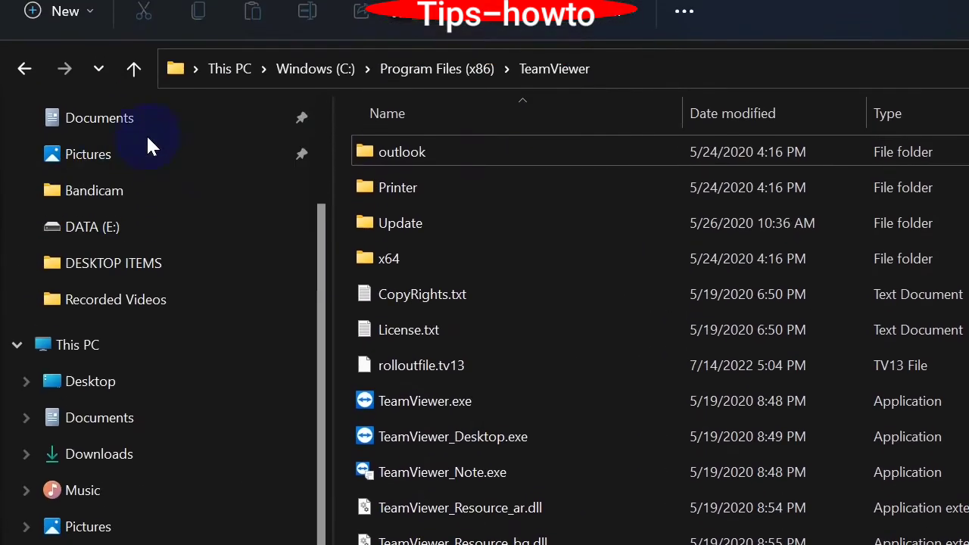
{"action": "scroll", "coordinate": [88, 256], "scroll_direction": "up", "scroll_amount": 1}
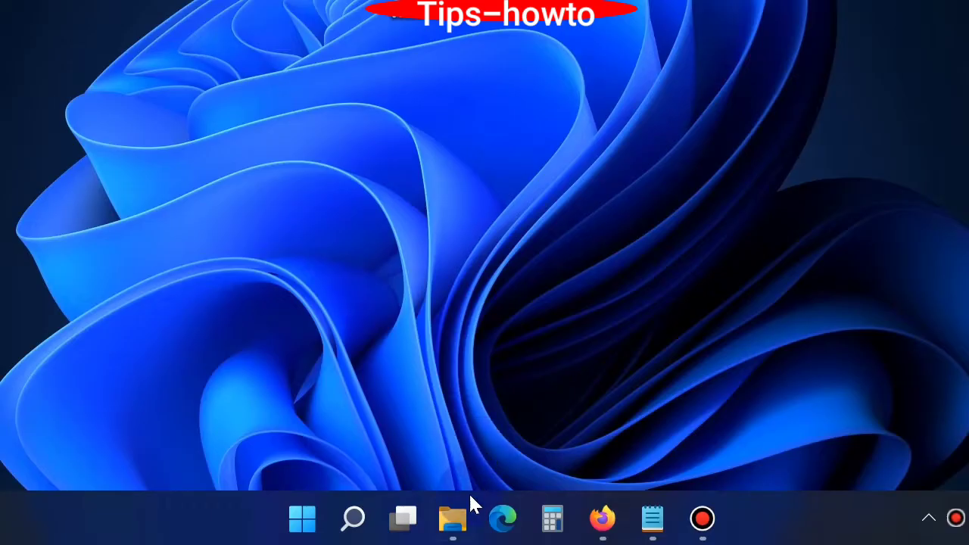
{"action": "left_click", "coordinate": [455, 519]}
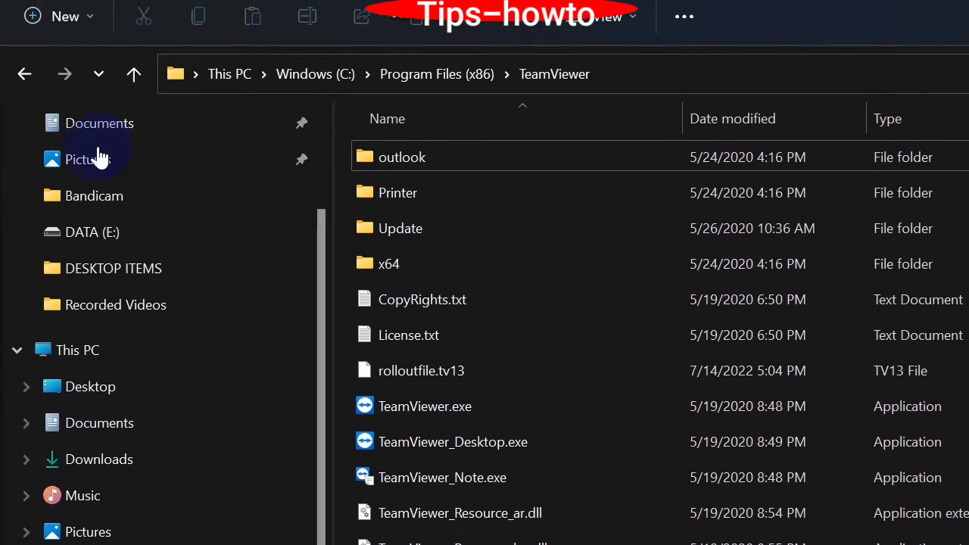
{"action": "scroll", "coordinate": [88, 256], "scroll_direction": "up", "scroll_amount": 2}
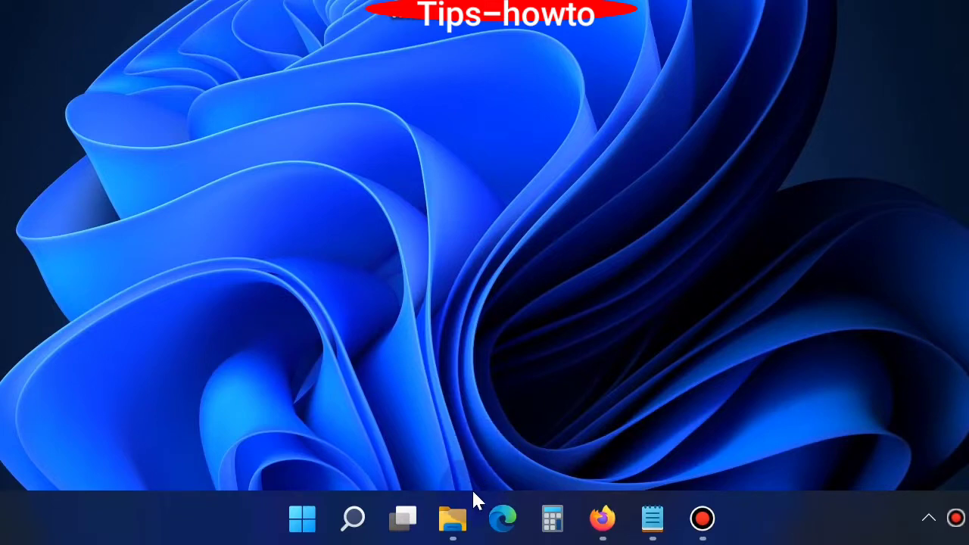
{"action": "left_click", "coordinate": [453, 521]}
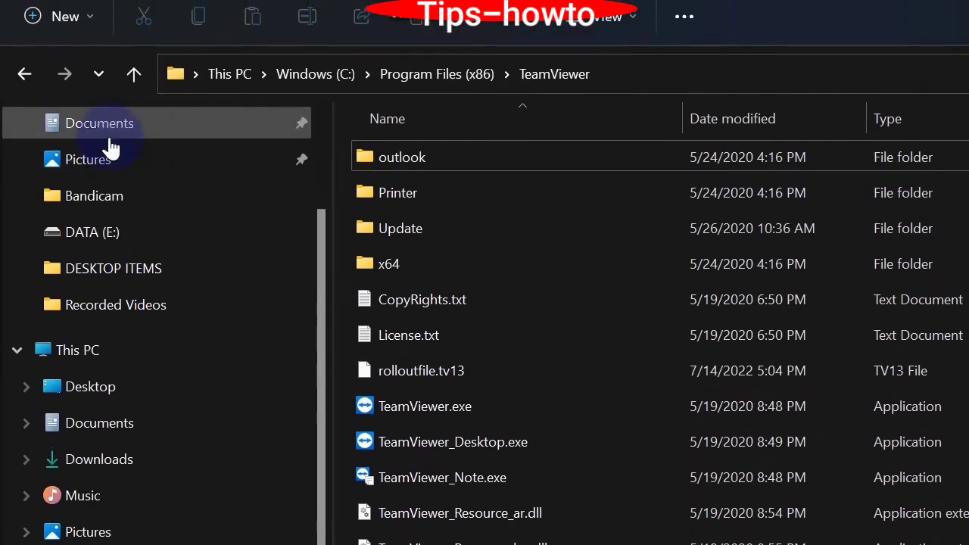
{"action": "scroll", "coordinate": [96, 268], "scroll_direction": "up", "scroll_amount": 2}
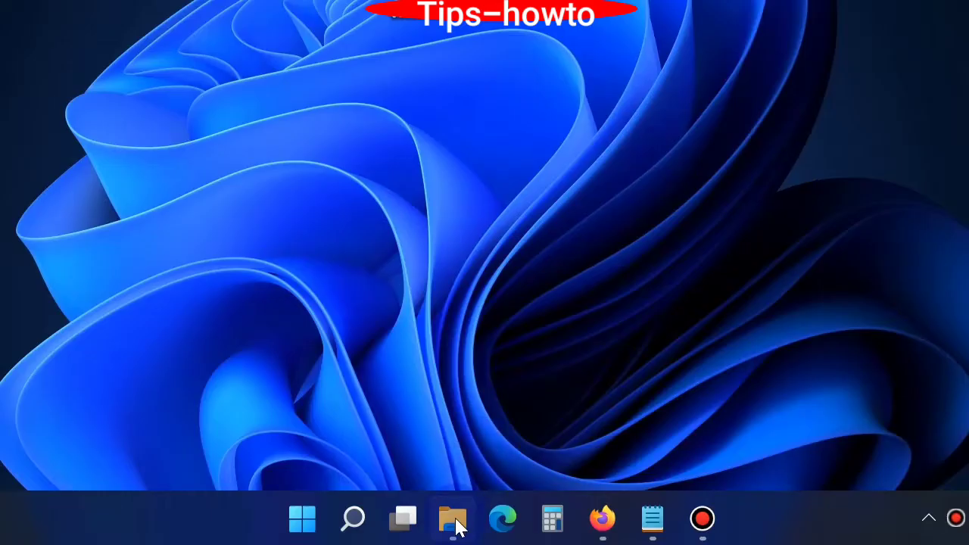
{"action": "left_click", "coordinate": [454, 521]}
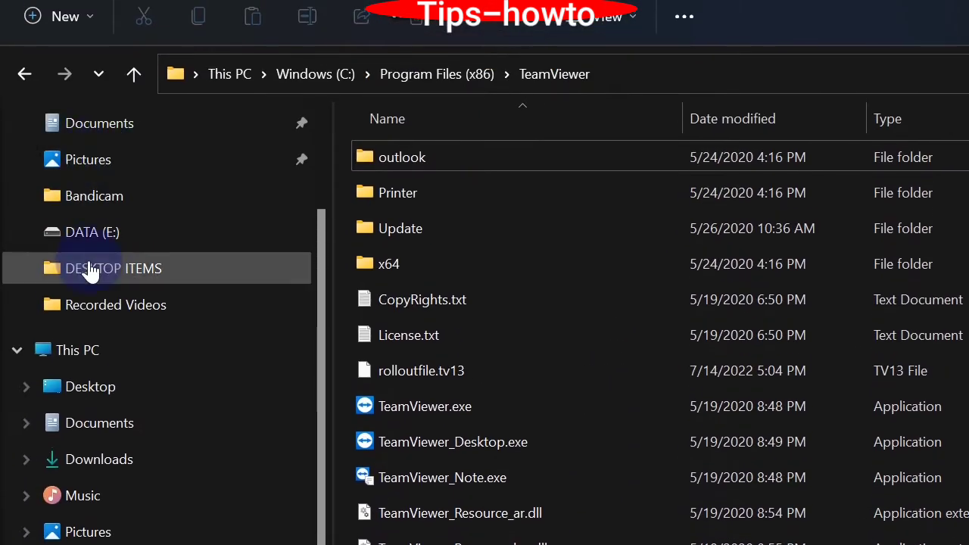
{"action": "scroll", "coordinate": [89, 262], "scroll_direction": "up", "scroll_amount": 3}
{"action": "left_click", "coordinate": [83, 465]}
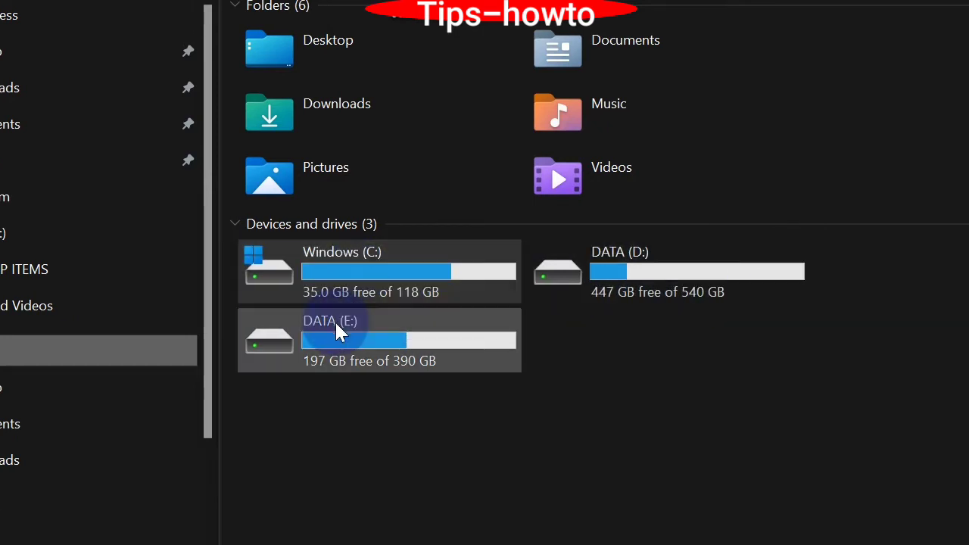
Open the Windows (C:) drive from This PC.
{"action": "double_click", "coordinate": [326, 271]}
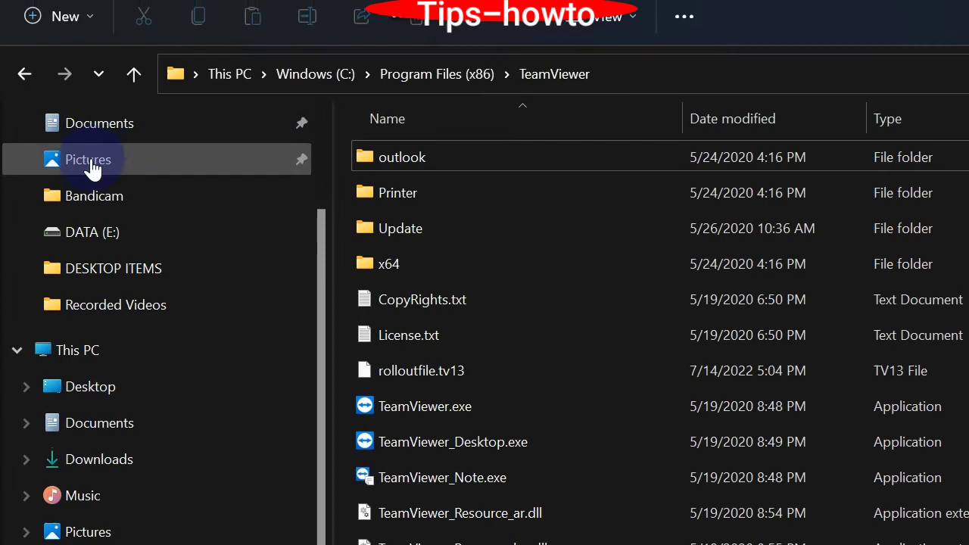
{"action": "scroll", "coordinate": [106, 227], "scroll_direction": "up", "scroll_amount": 2}
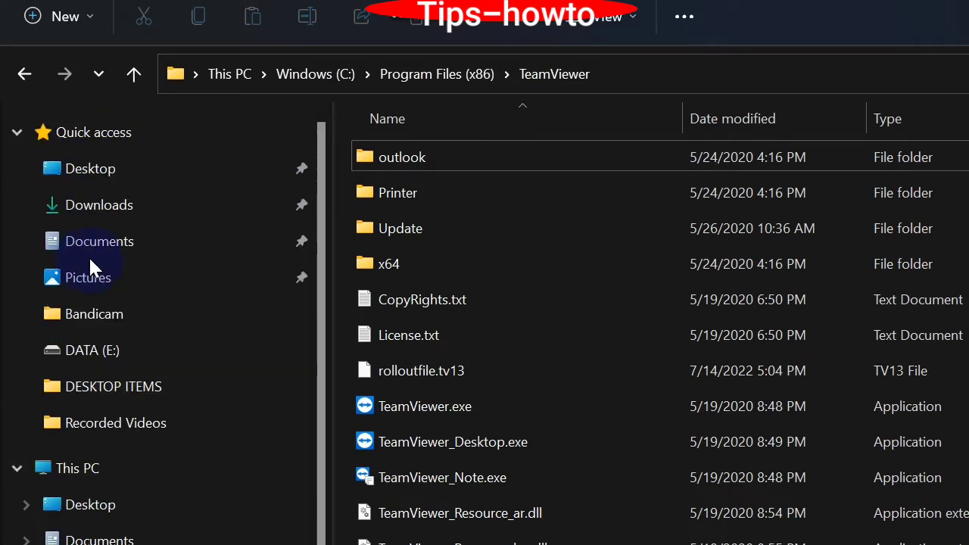
{"action": "left_click", "coordinate": [75, 468]}
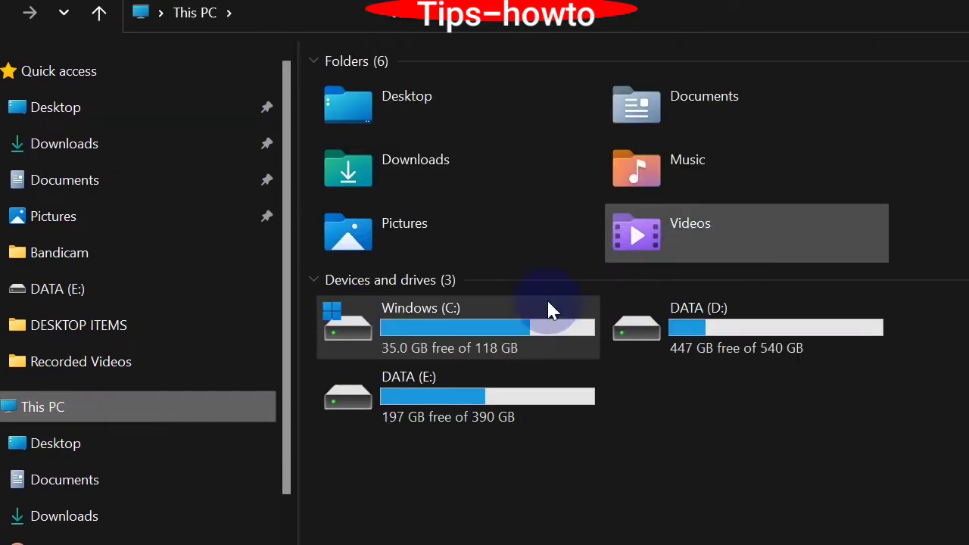
{"action": "left_click", "coordinate": [549, 311]}
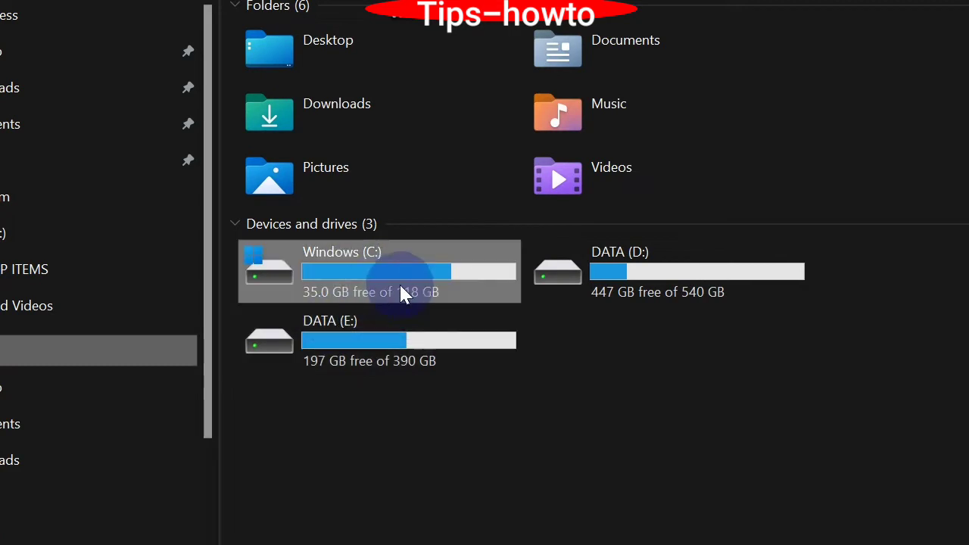
{"action": "double_click", "coordinate": [325, 274]}
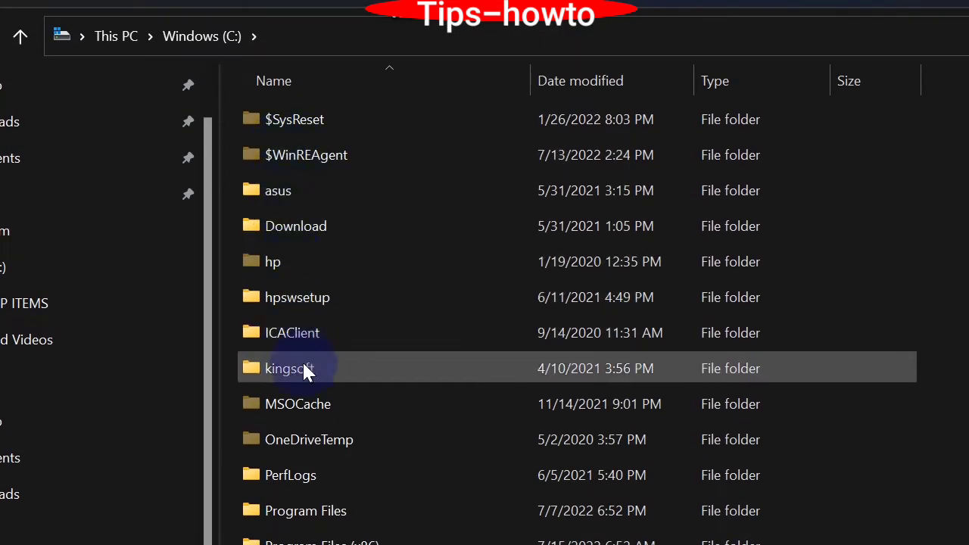
Open Program Files (x86) and select the TeamViewer folder.
{"action": "scroll", "coordinate": [334, 397], "scroll_direction": "down", "scroll_amount": 1}
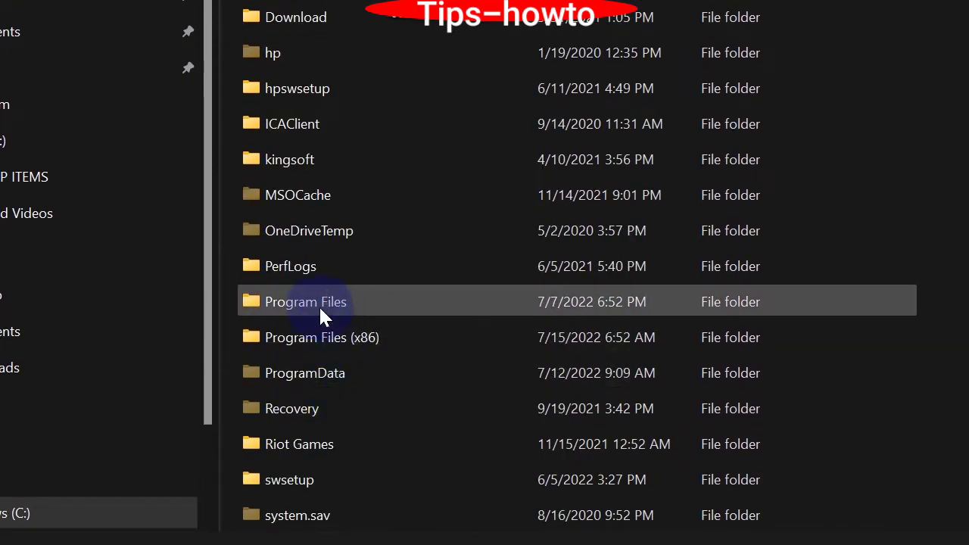
{"action": "left_click", "coordinate": [319, 339]}
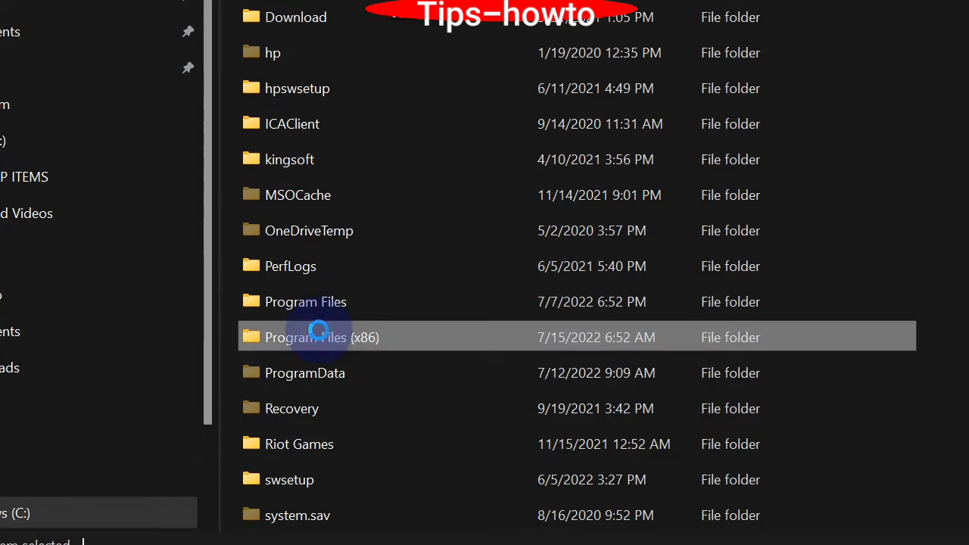
{"action": "double_click", "coordinate": [319, 338]}
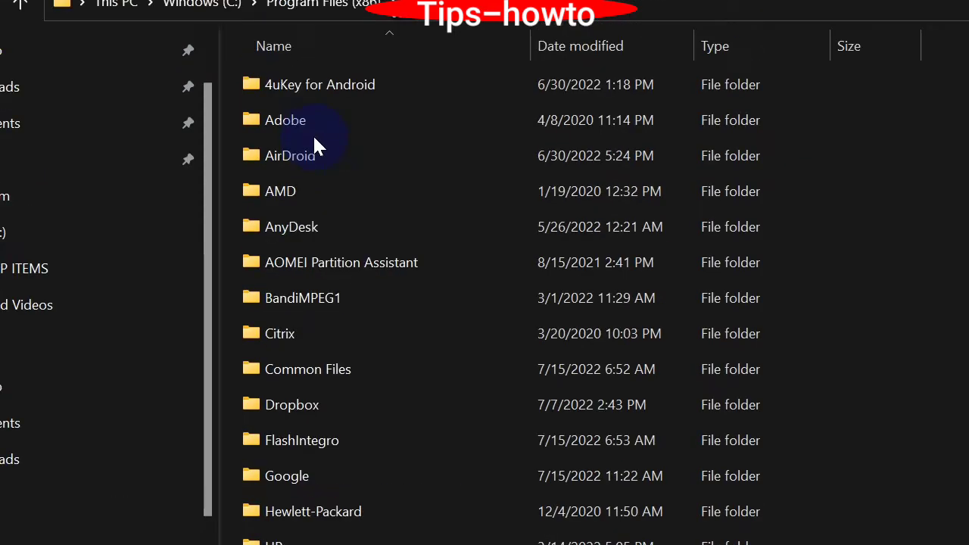
{"action": "scroll", "coordinate": [308, 394], "scroll_direction": "down", "scroll_amount": 9}
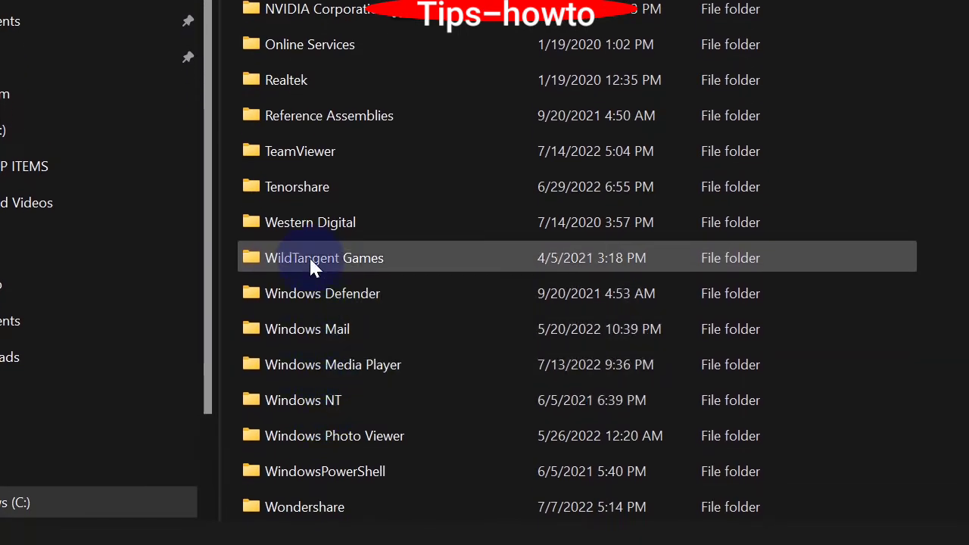
{"action": "left_click", "coordinate": [294, 153]}
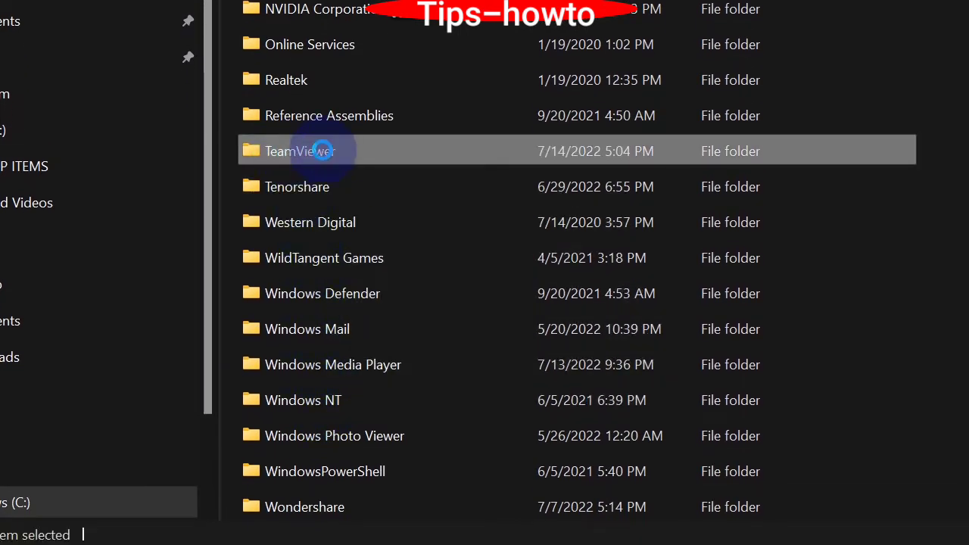
{"action": "right_click", "coordinate": [322, 150]}
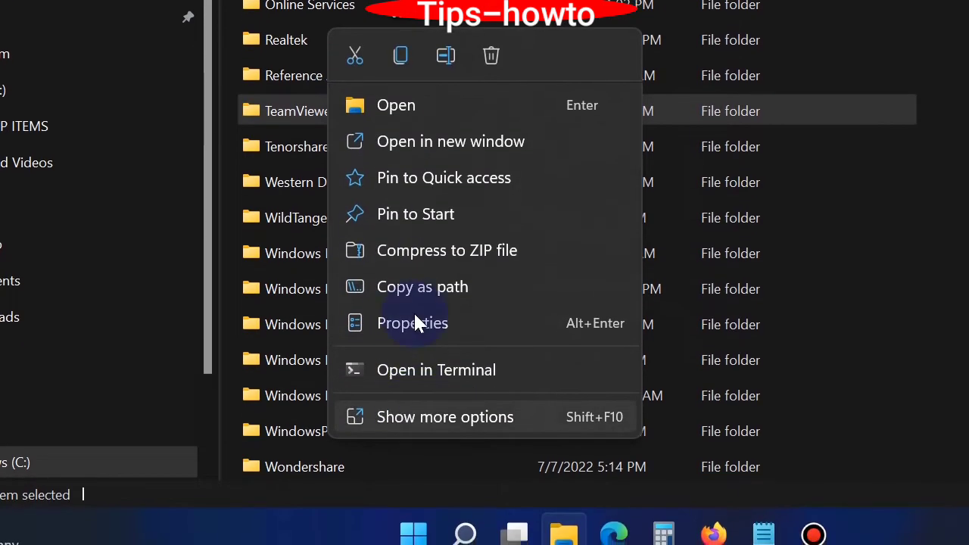
{"action": "left_click", "coordinate": [415, 323]}
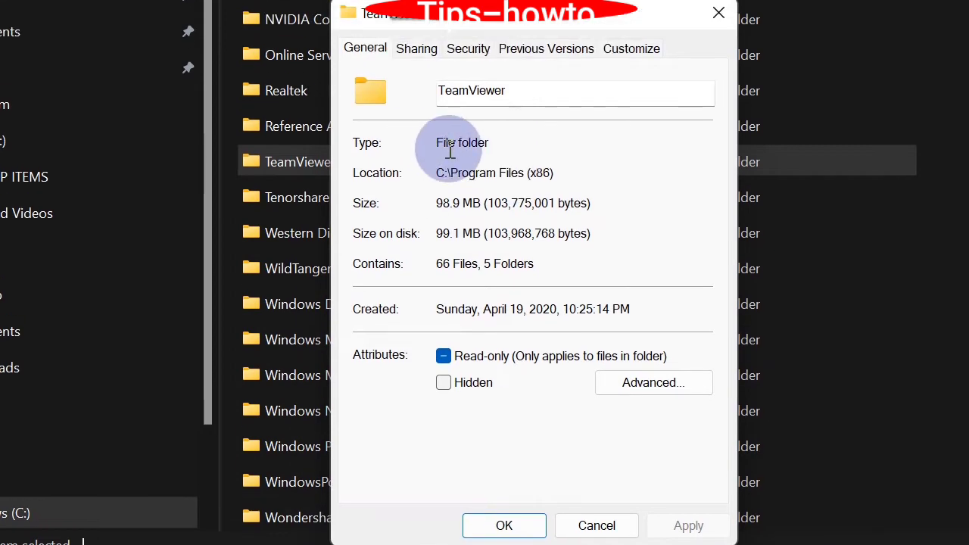
{"action": "left_click", "coordinate": [468, 48]}
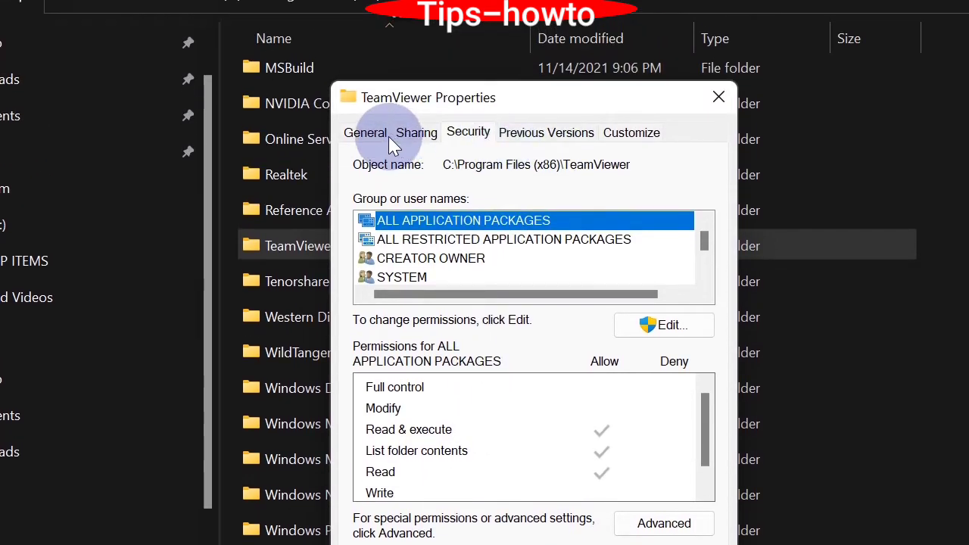
{"action": "left_click", "coordinate": [358, 133]}
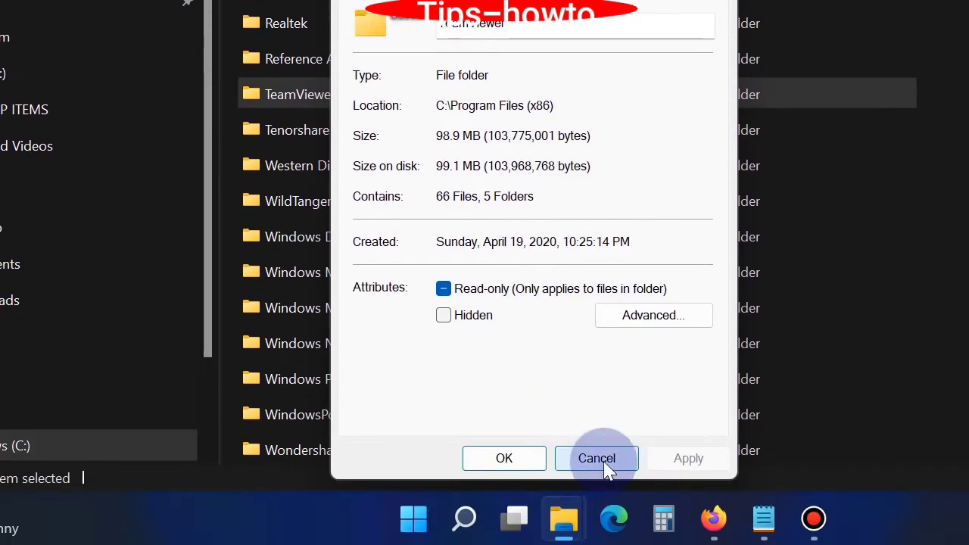
{"action": "left_click", "coordinate": [605, 464]}
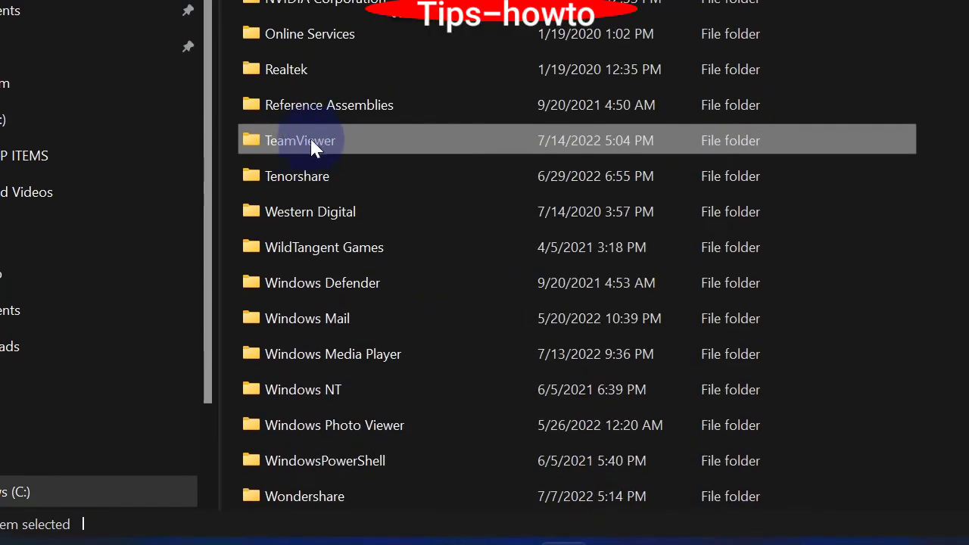
{"action": "mouse_move", "coordinate": [331, 146]}
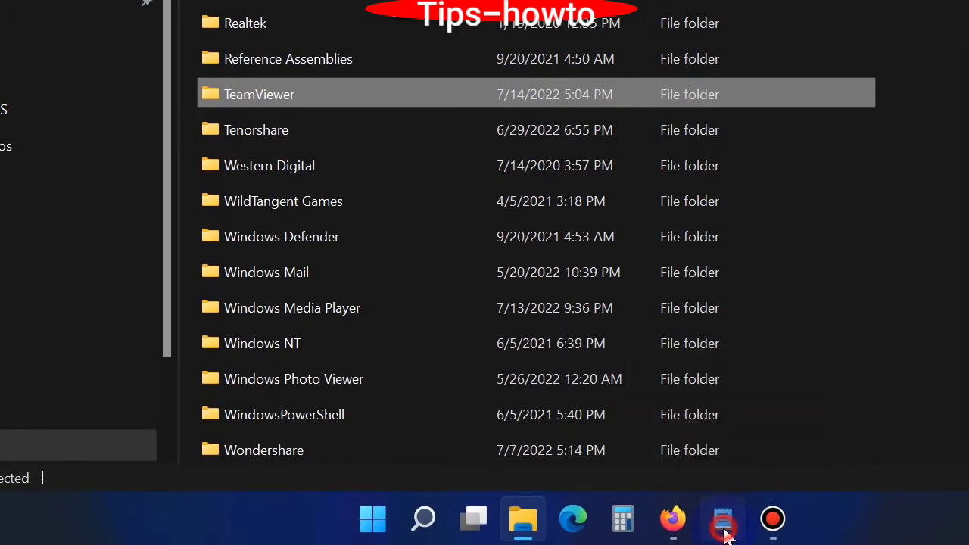
Bring up the Notepad note with the command templates and move it right.
{"action": "left_click", "coordinate": [724, 521]}
{"action": "left_click_drag", "start_coordinate": [431, 0], "coordinate": [763, 0]}
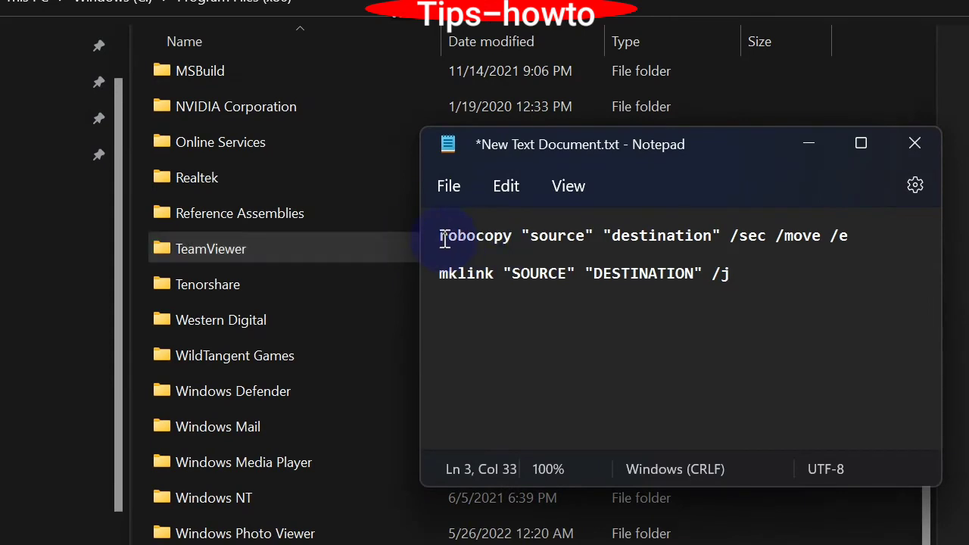
{"action": "left_click_drag", "start_coordinate": [445, 239], "coordinate": [853, 241]}
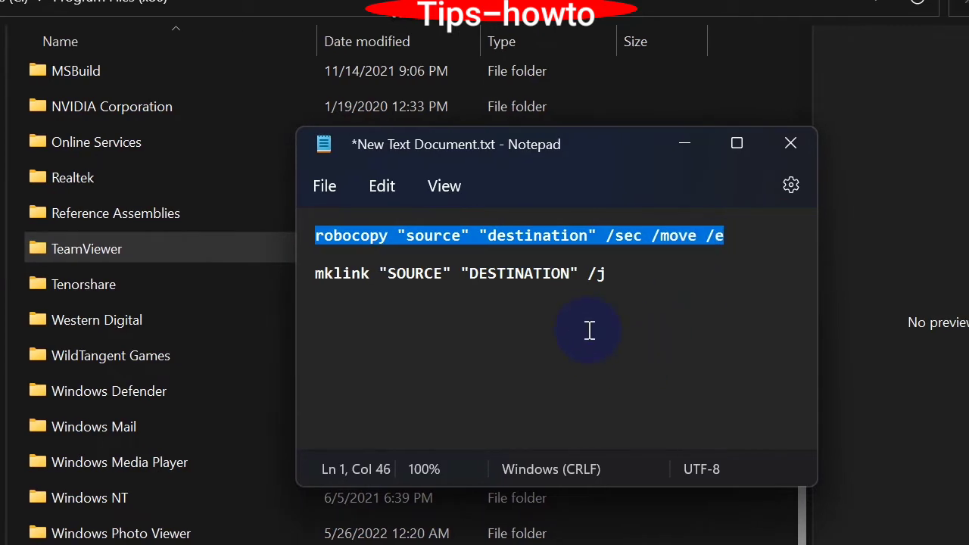
{"action": "left_click", "coordinate": [564, 317]}
Highlight the 'source' and 'destination' placeholders in the robocopy line.
{"action": "double_click", "coordinate": [409, 238]}
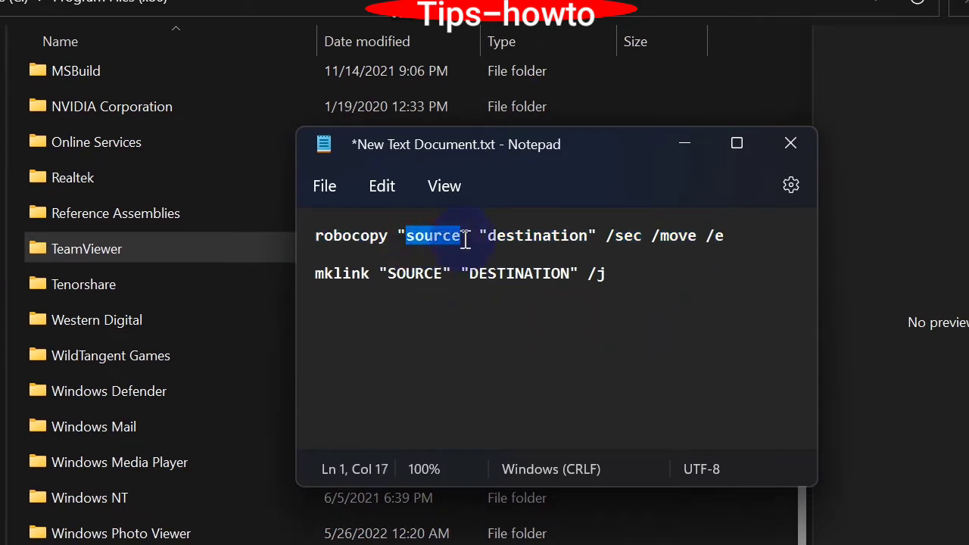
{"action": "left_click", "coordinate": [527, 238]}
{"action": "left_click_drag", "start_coordinate": [496, 234], "coordinate": [643, 239]}
{"action": "left_click", "coordinate": [703, 244]}
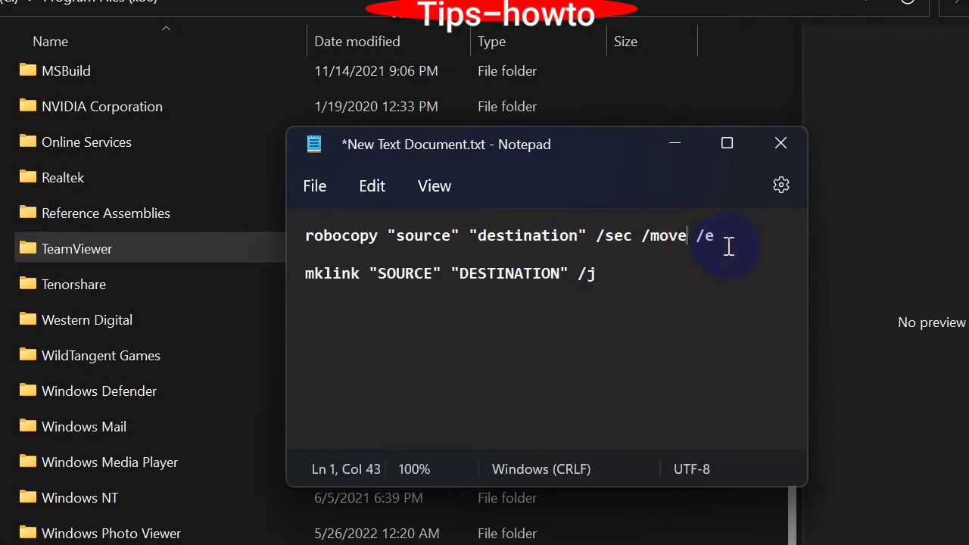
{"action": "left_click", "coordinate": [738, 245]}
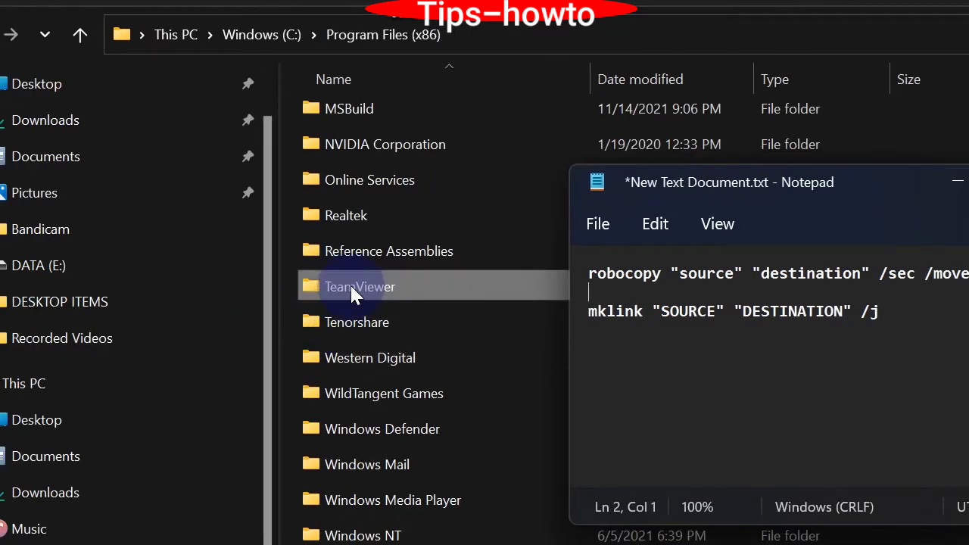
Copy the full path C:\Program Files (x86)\TeamViewer from the Explorer address bar.
{"action": "left_click", "coordinate": [352, 294]}
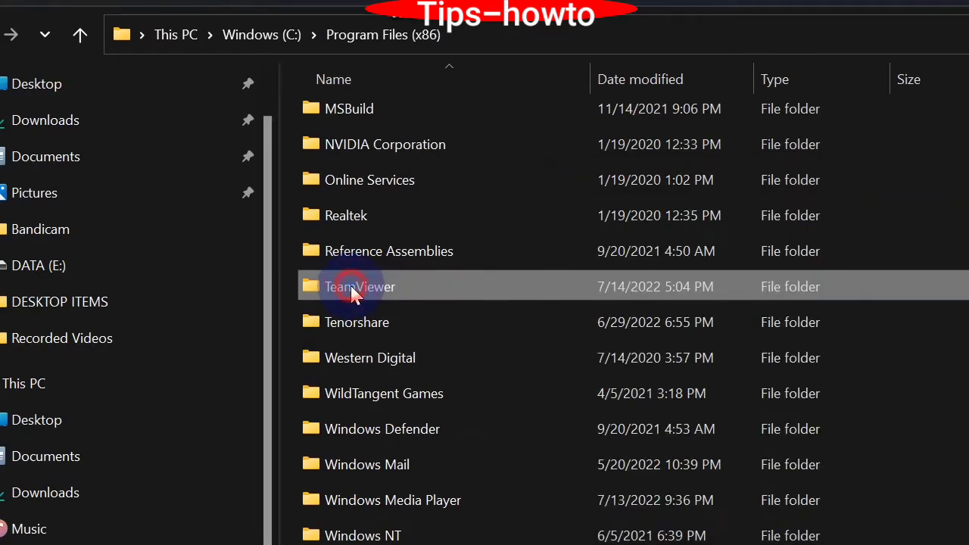
{"action": "double_click", "coordinate": [350, 286]}
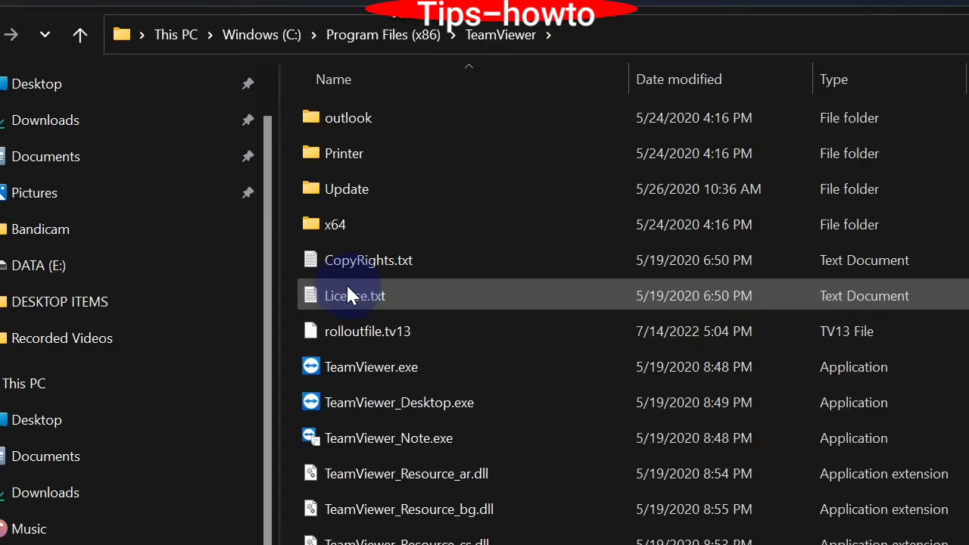
{"action": "left_click", "coordinate": [547, 115]}
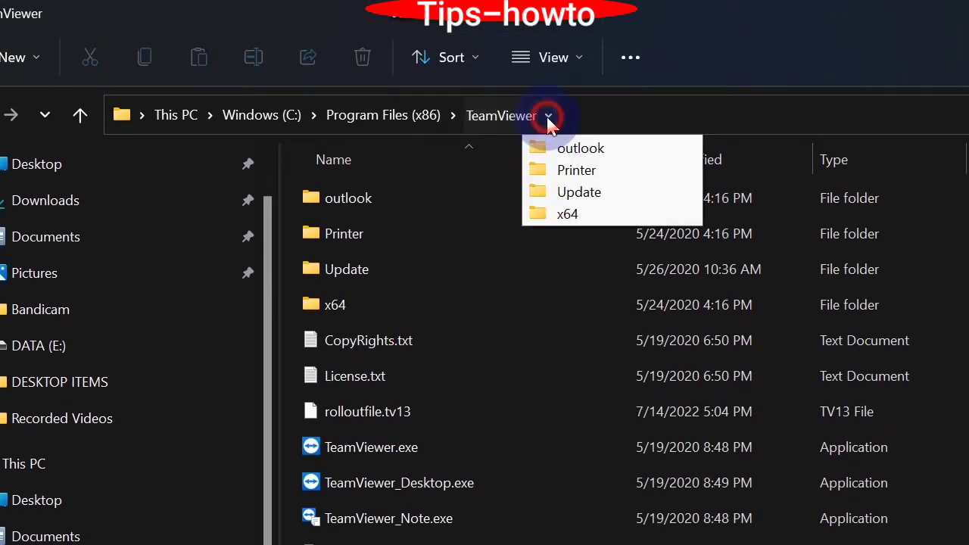
{"action": "left_click", "coordinate": [567, 118]}
{"action": "left_click", "coordinate": [569, 116]}
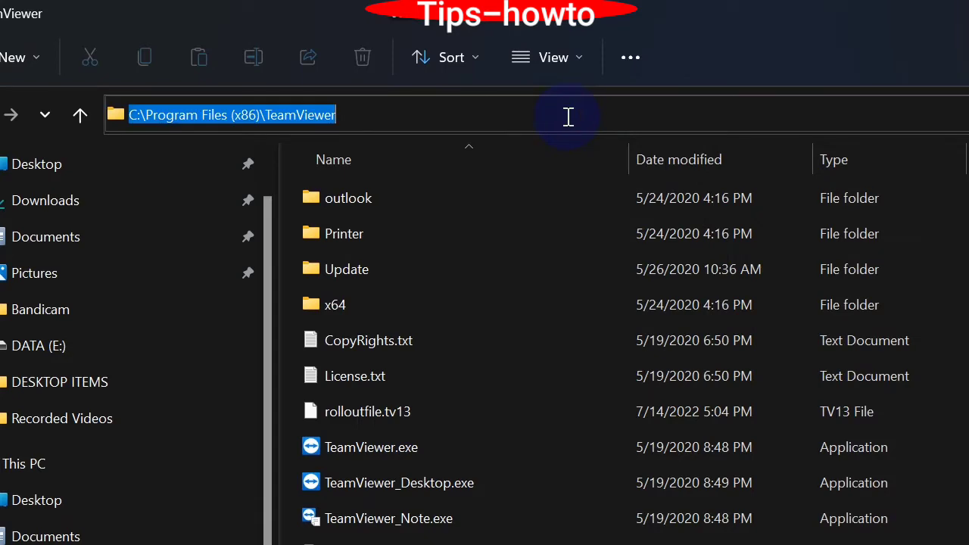
{"action": "right_click", "coordinate": [299, 115]}
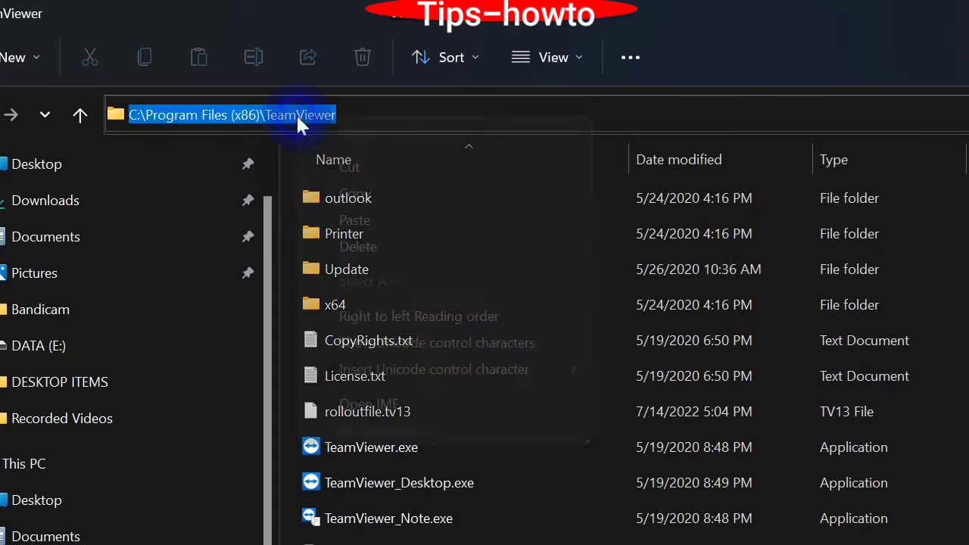
{"action": "left_click", "coordinate": [345, 195]}
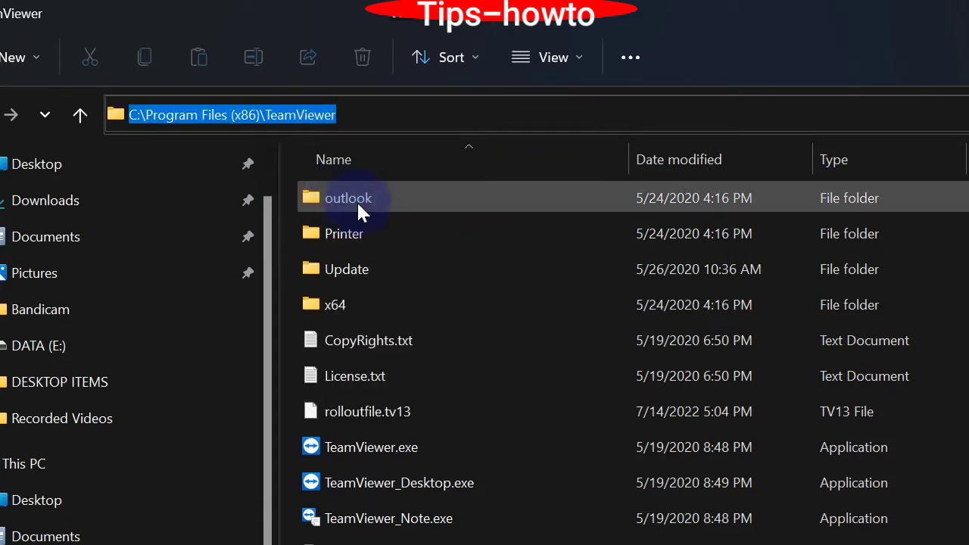
Paste the TeamViewer path over 'source' in the Notepad robocopy line.
{"action": "left_click", "coordinate": [728, 519]}
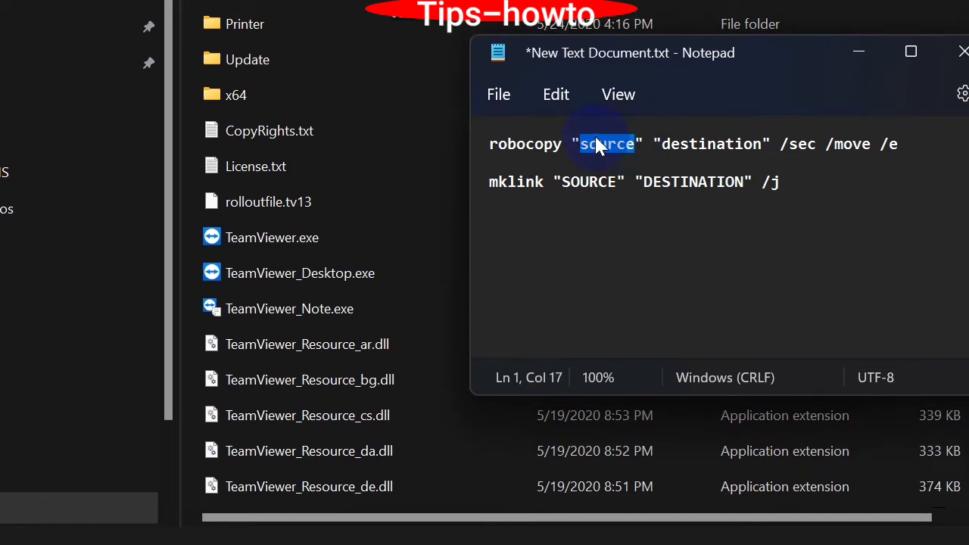
{"action": "right_click", "coordinate": [596, 142]}
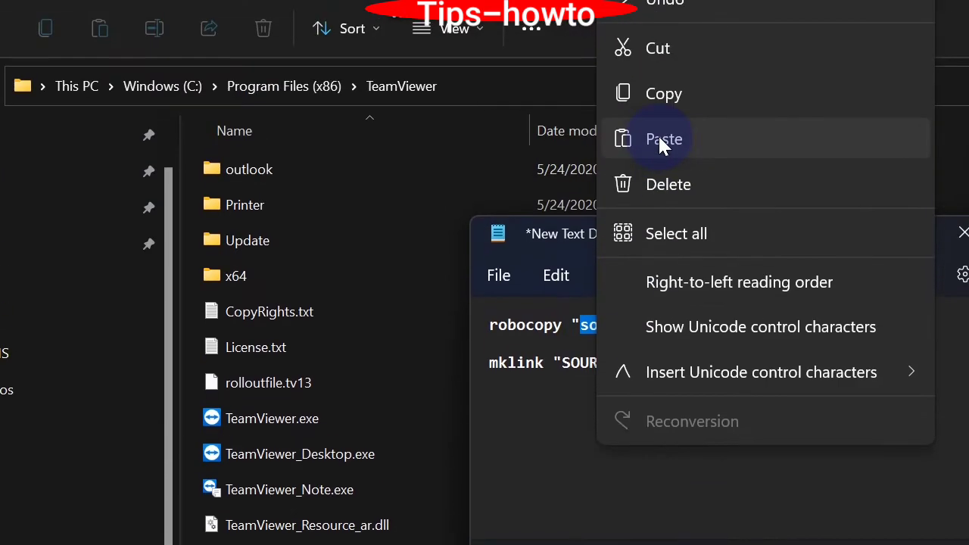
{"action": "left_click", "coordinate": [660, 140]}
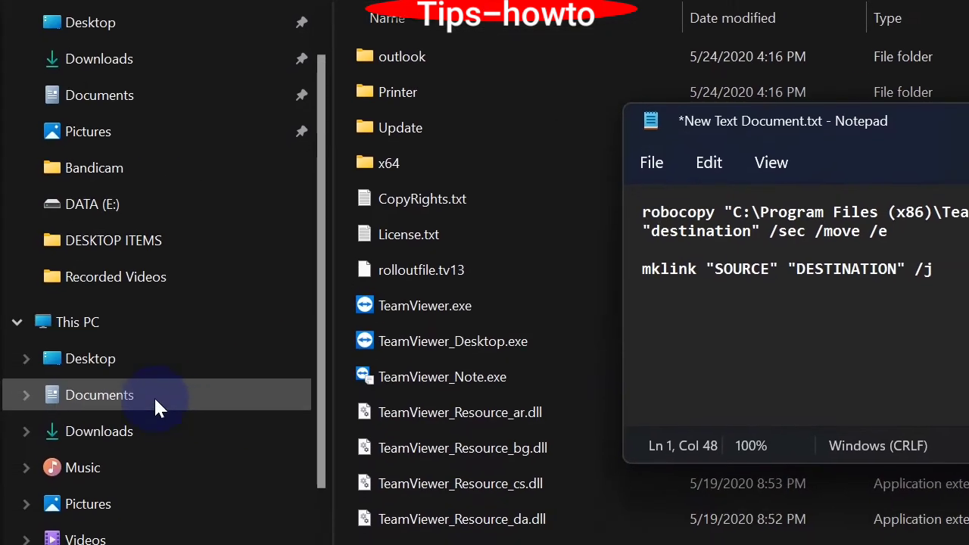
Open the DATA (D:) drive from This PC.
{"action": "left_click", "coordinate": [69, 328]}
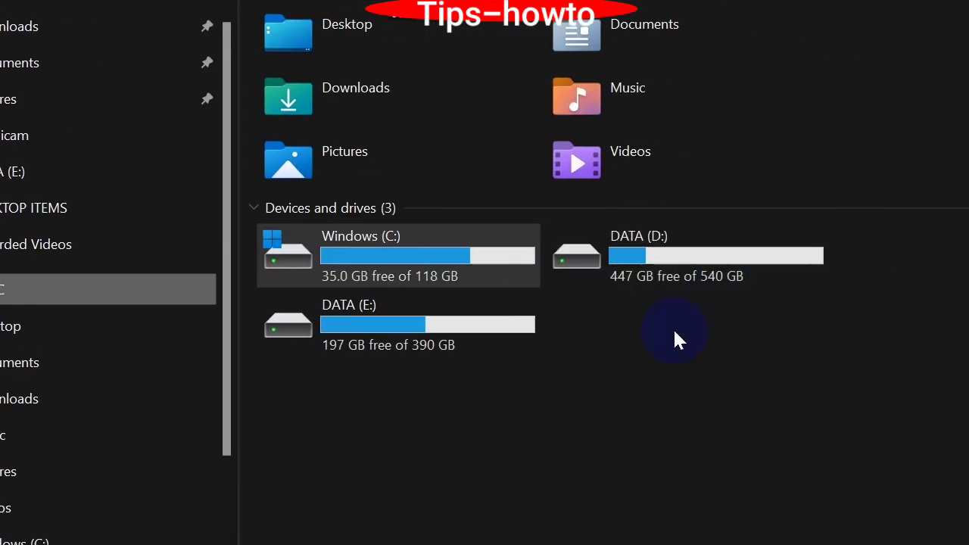
{"action": "left_click", "coordinate": [684, 268]}
{"action": "double_click", "coordinate": [590, 258]}
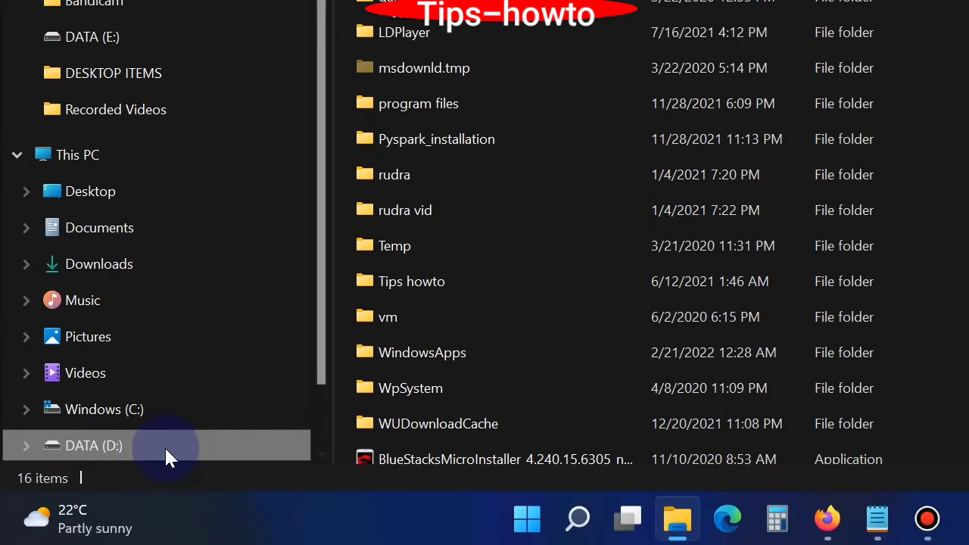
{"action": "scroll", "coordinate": [119, 449], "scroll_direction": "down", "scroll_amount": 1}
{"action": "left_click", "coordinate": [109, 451]}
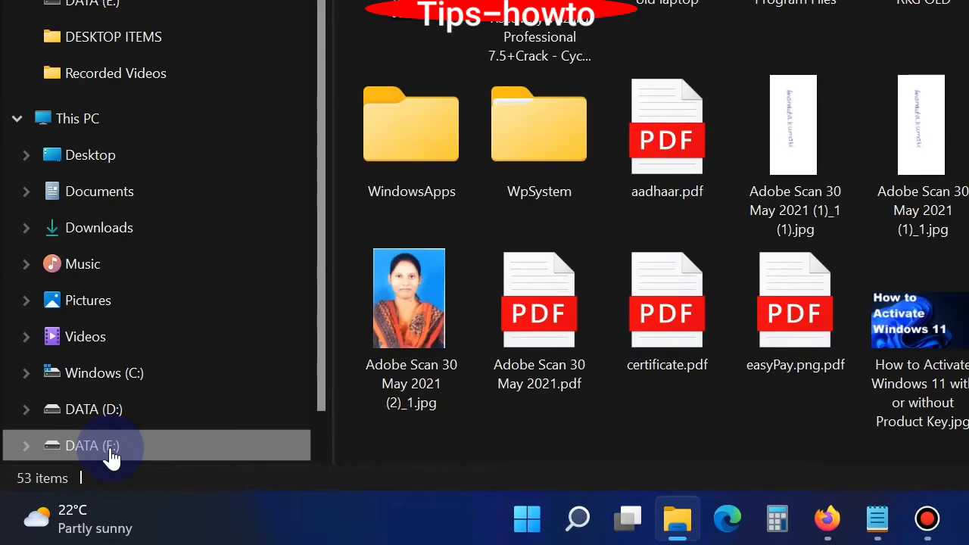
{"action": "left_click", "coordinate": [122, 412]}
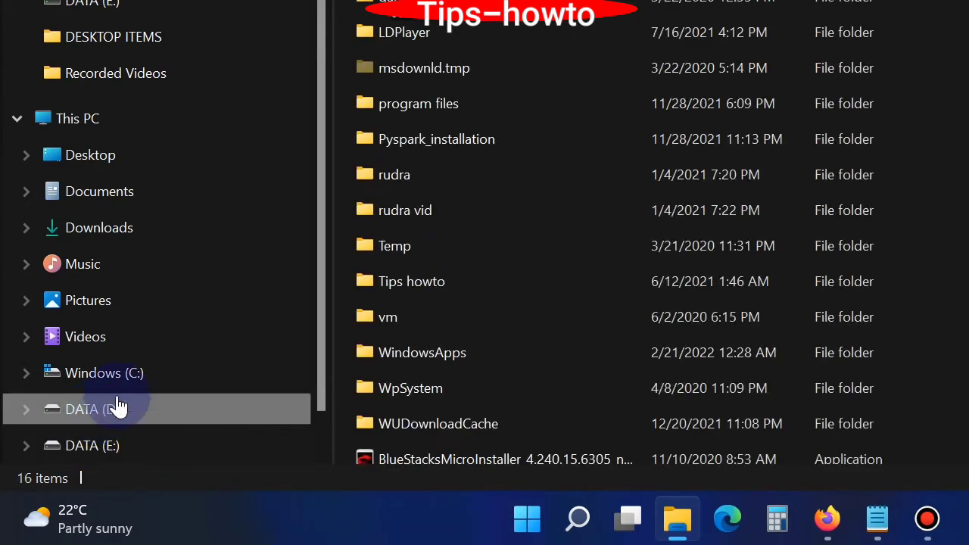
{"action": "scroll", "coordinate": [498, 244], "scroll_direction": "down", "scroll_amount": 1}
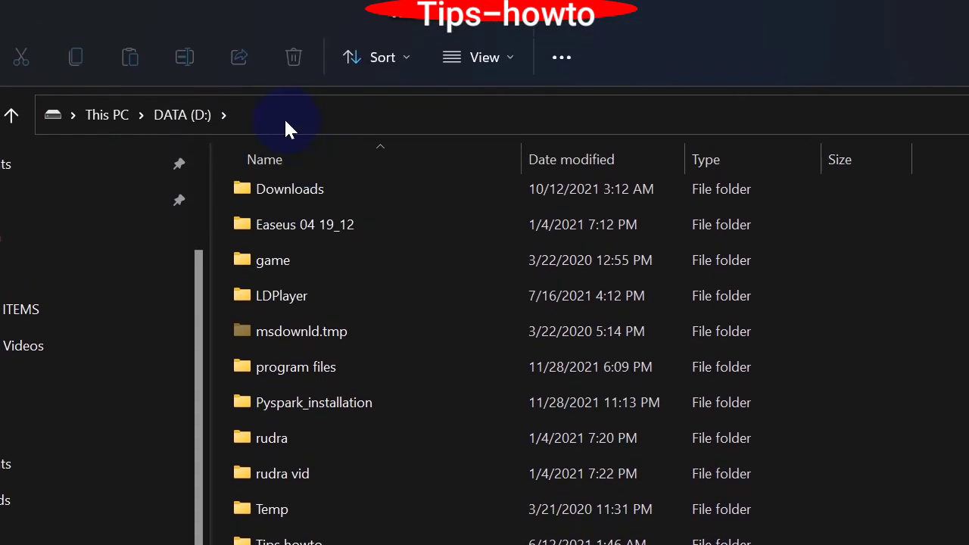
Copy the D:\ path from the address bar and return to Notepad.
{"action": "left_click", "coordinate": [285, 117]}
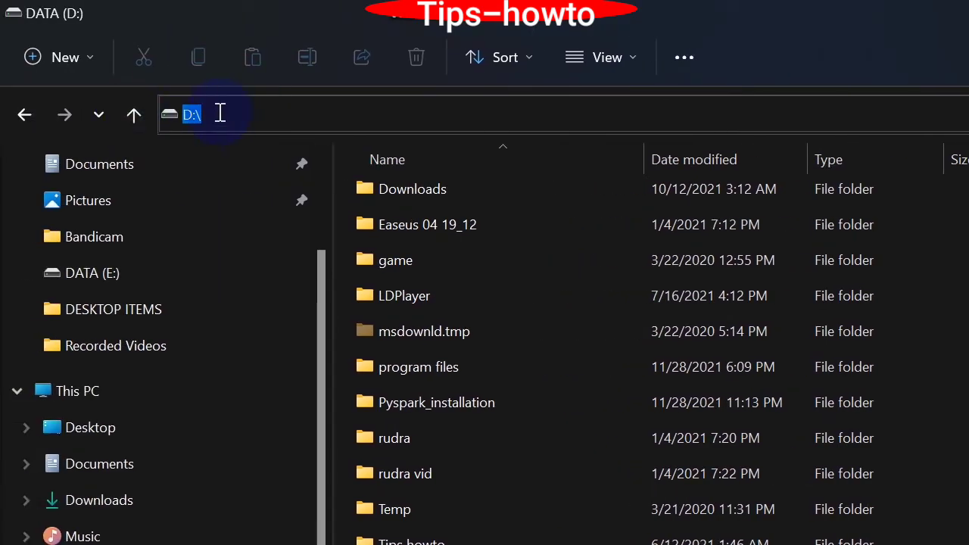
{"action": "right_click", "coordinate": [186, 114]}
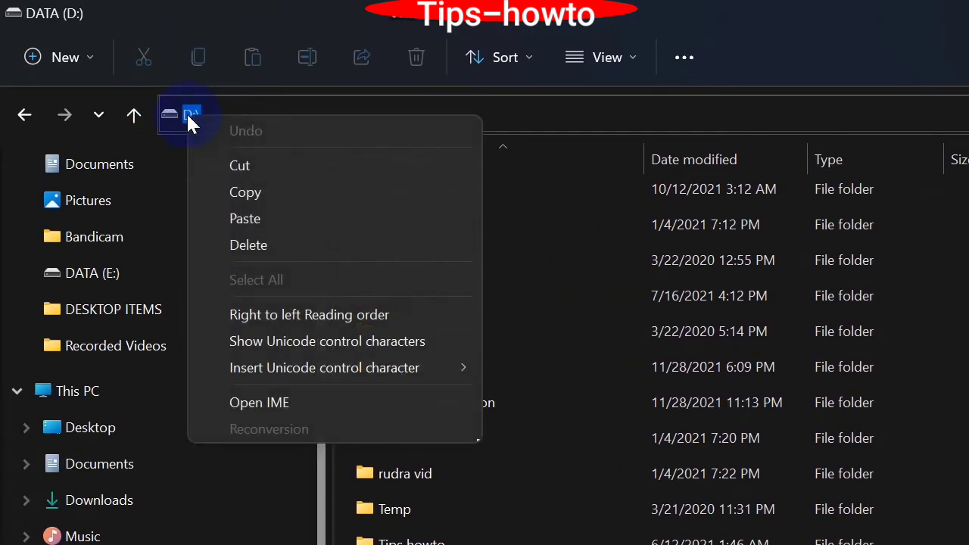
{"action": "left_click", "coordinate": [245, 190]}
{"action": "left_click", "coordinate": [757, 518]}
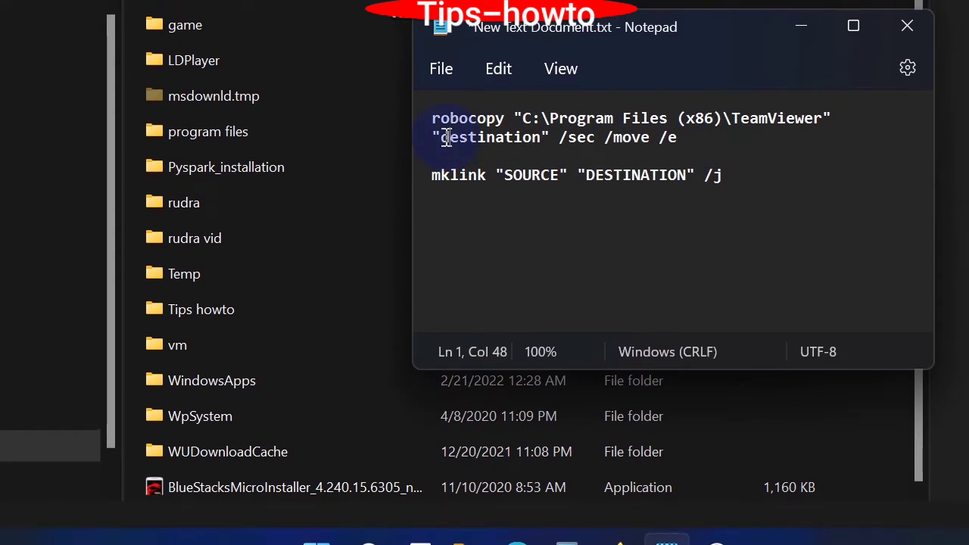
Replace 'destination' with D:\TeamViewer in the robocopy line.
{"action": "double_click", "coordinate": [447, 138]}
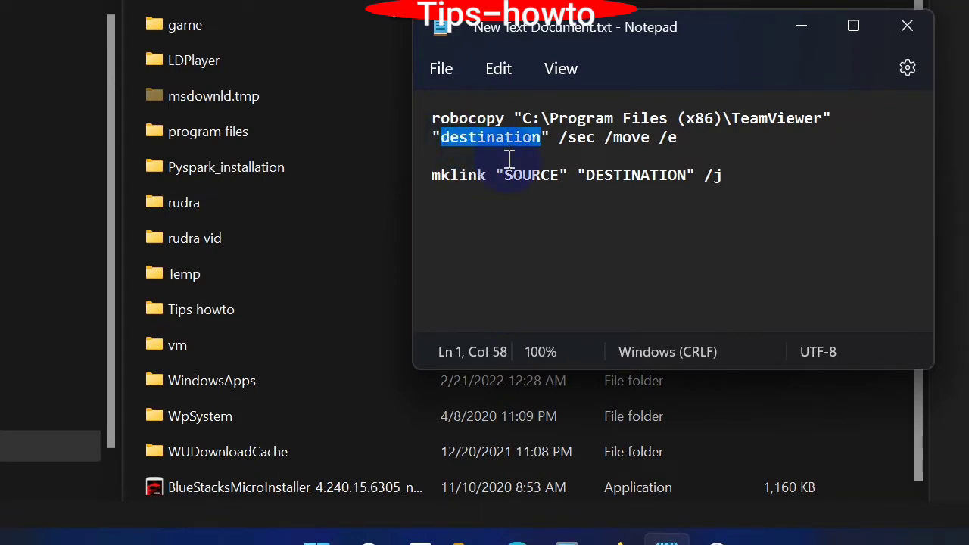
{"action": "right_click", "coordinate": [501, 135]}
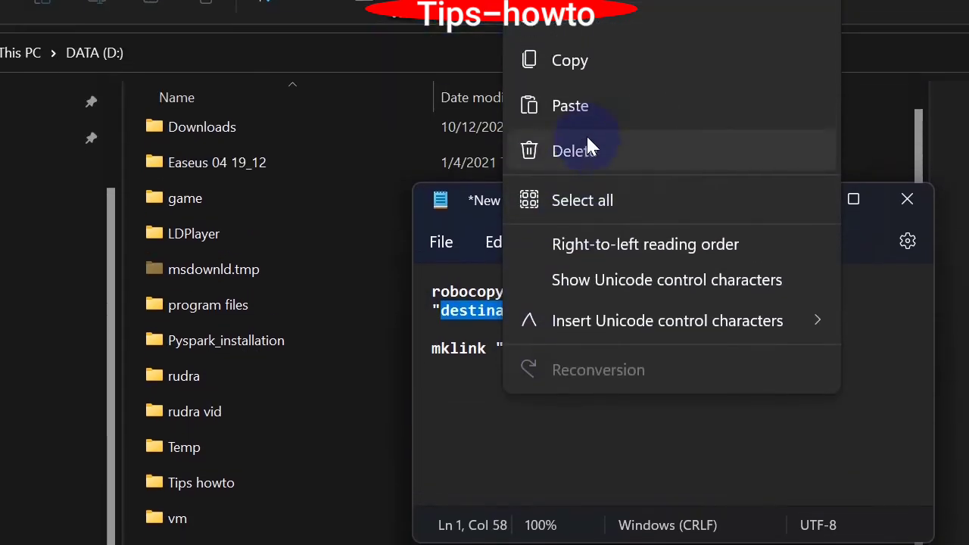
{"action": "left_click", "coordinate": [576, 134]}
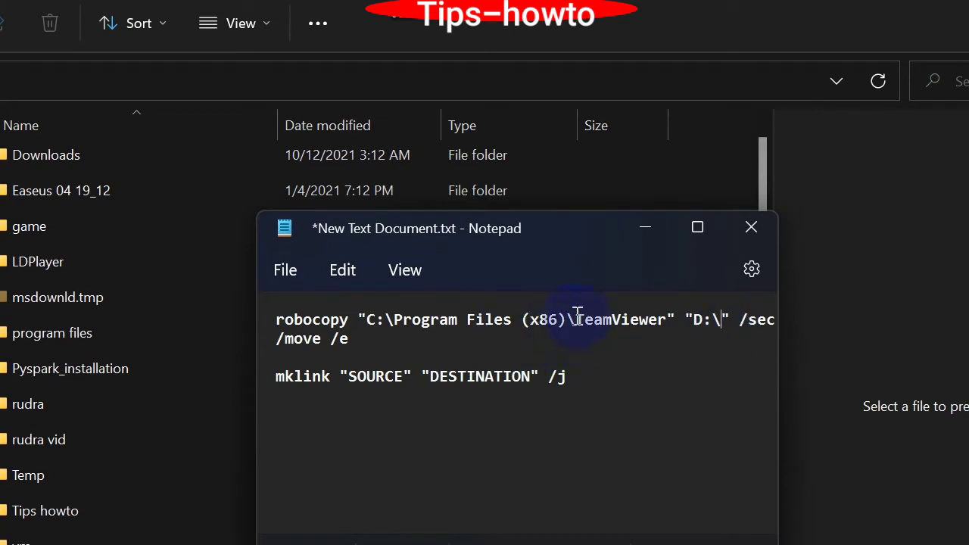
{"action": "left_click_drag", "start_coordinate": [604, 315], "coordinate": [658, 321]}
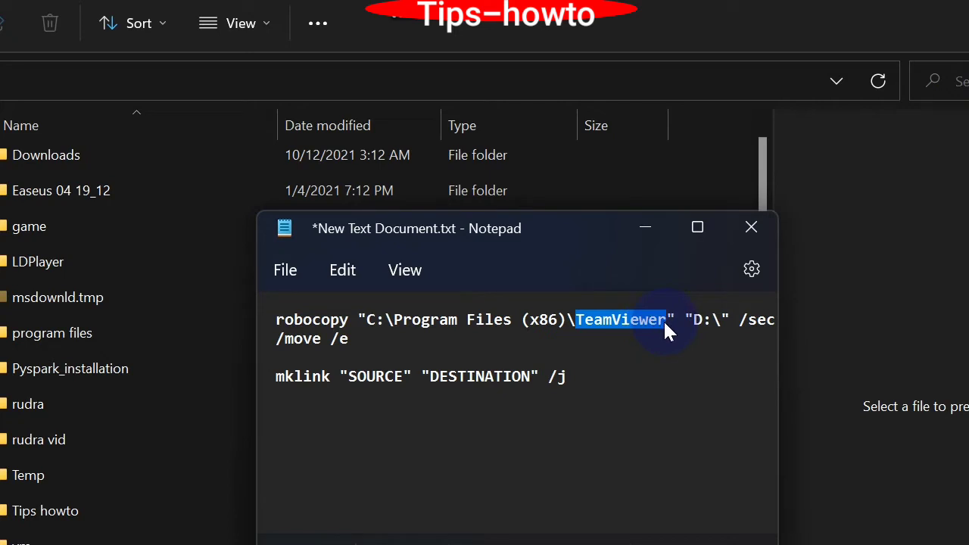
{"action": "left_click", "coordinate": [723, 321]}
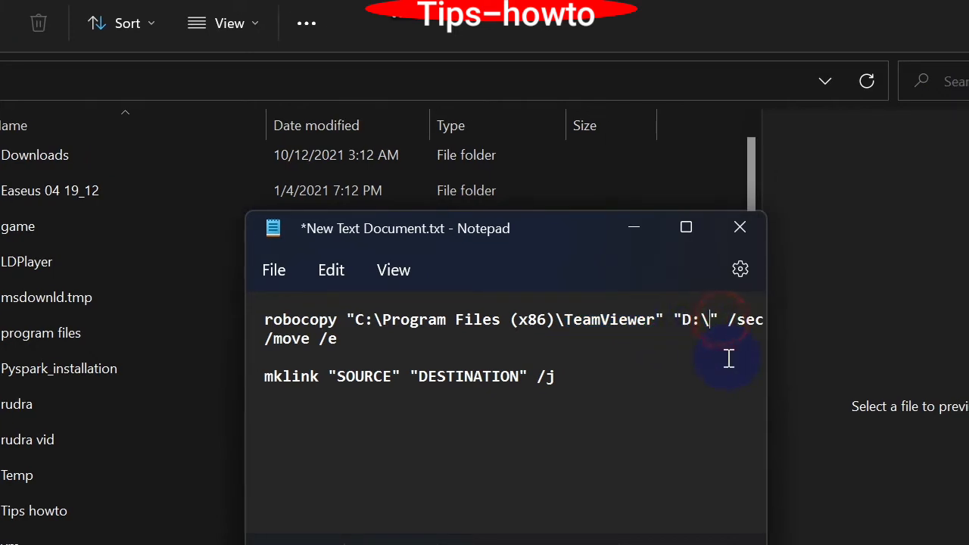
{"action": "key", "text": "ctrl+v"}
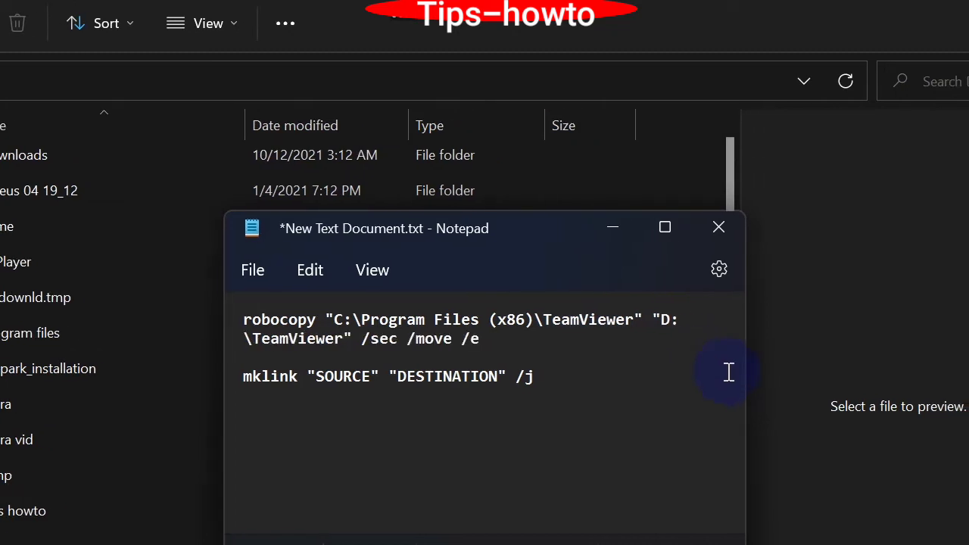
Move and widen Notepad so the robocopy command fits on one line.
{"action": "left_click_drag", "start_coordinate": [539, 229], "coordinate": [323, 242]}
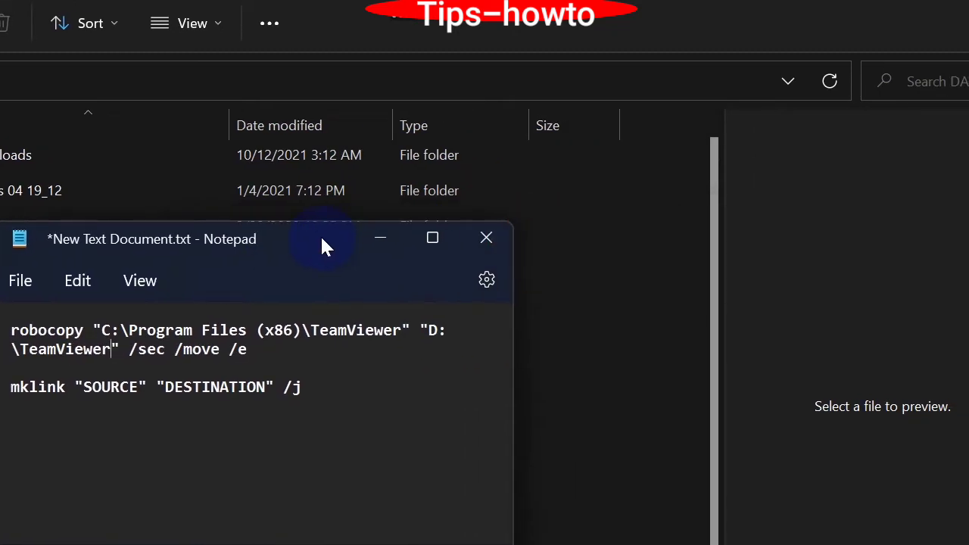
{"action": "left_click_drag", "start_coordinate": [515, 384], "coordinate": [712, 400]}
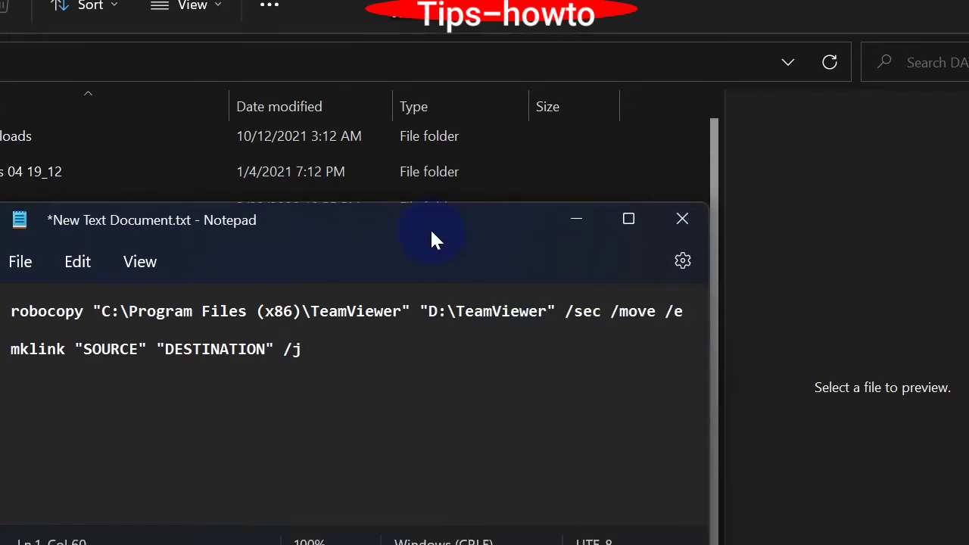
{"action": "left_click_drag", "start_coordinate": [430, 247], "coordinate": [360, 259]}
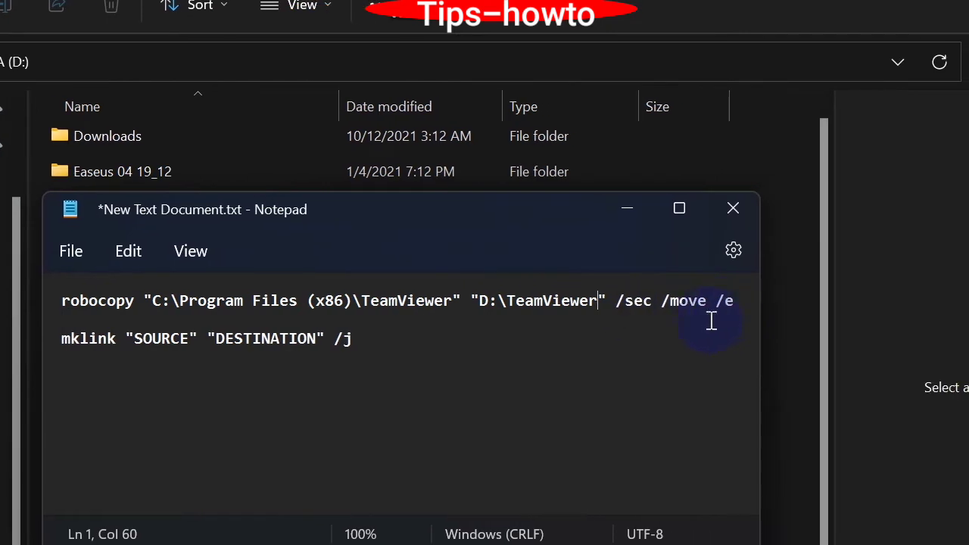
Clear the desktop and search Windows for 'cmd'.
{"action": "left_click", "coordinate": [830, 18]}
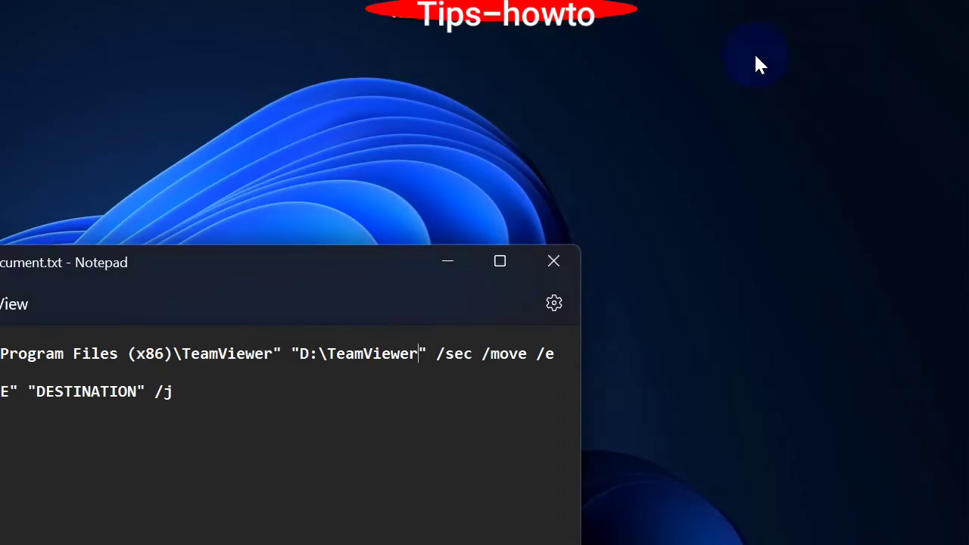
{"action": "left_click", "coordinate": [445, 267]}
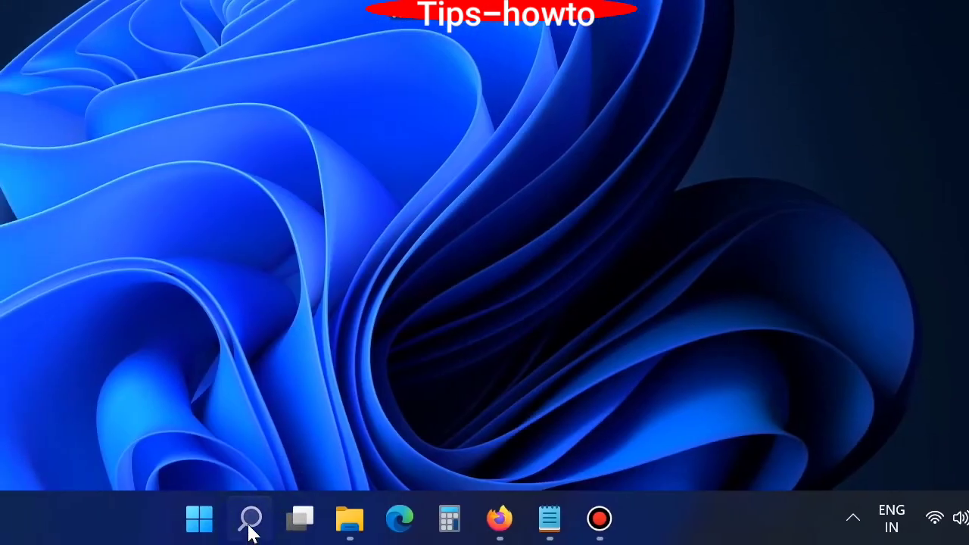
{"action": "left_click", "coordinate": [199, 521]}
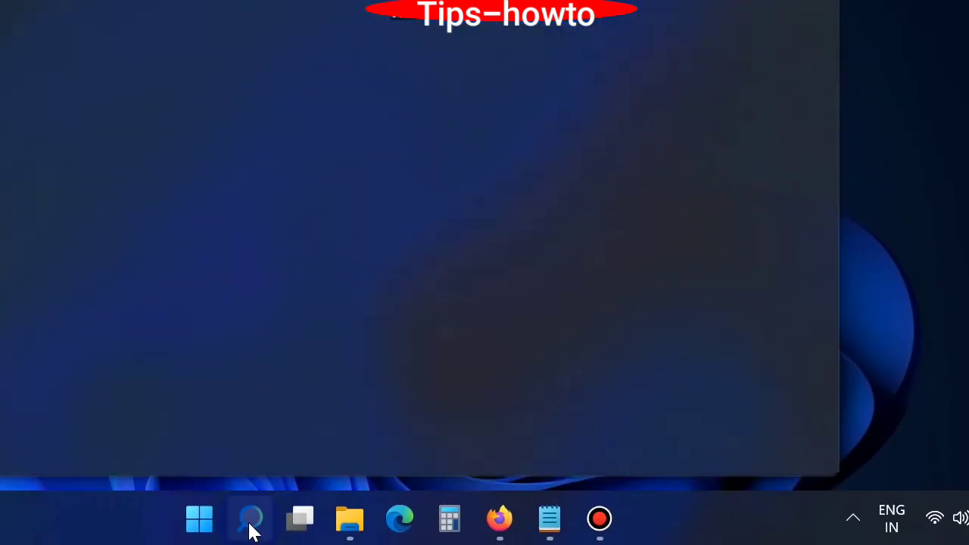
{"action": "type", "text": "cm"}
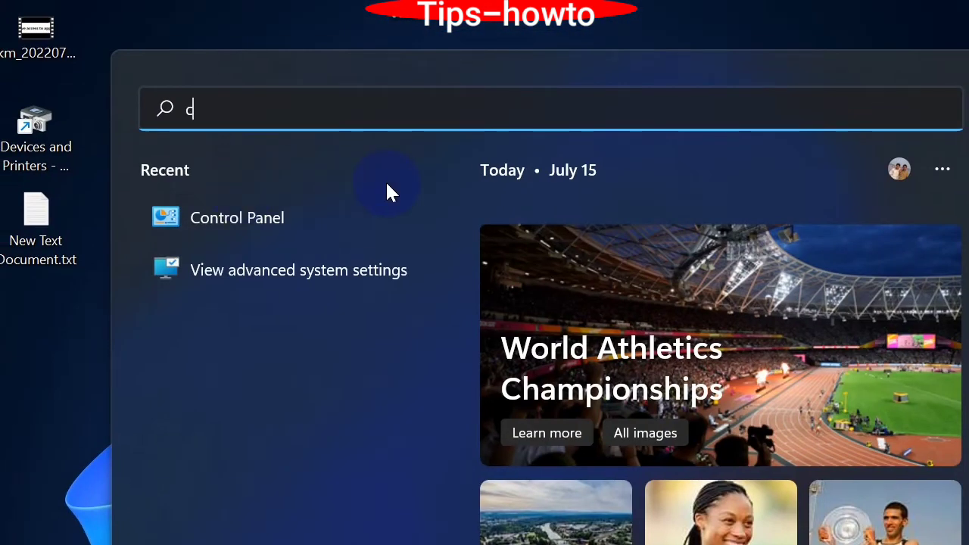
{"action": "type", "text": "d"}
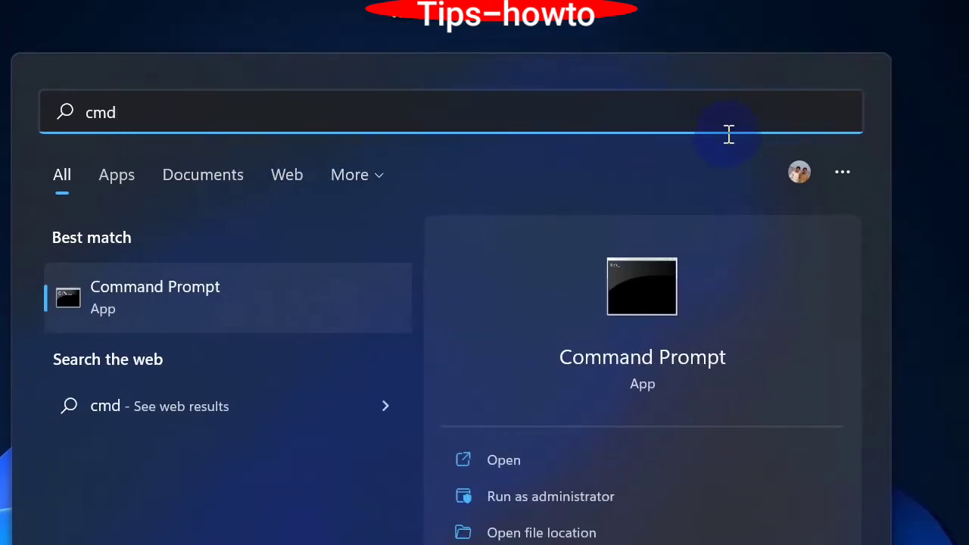
{"action": "key", "text": "Escape"}
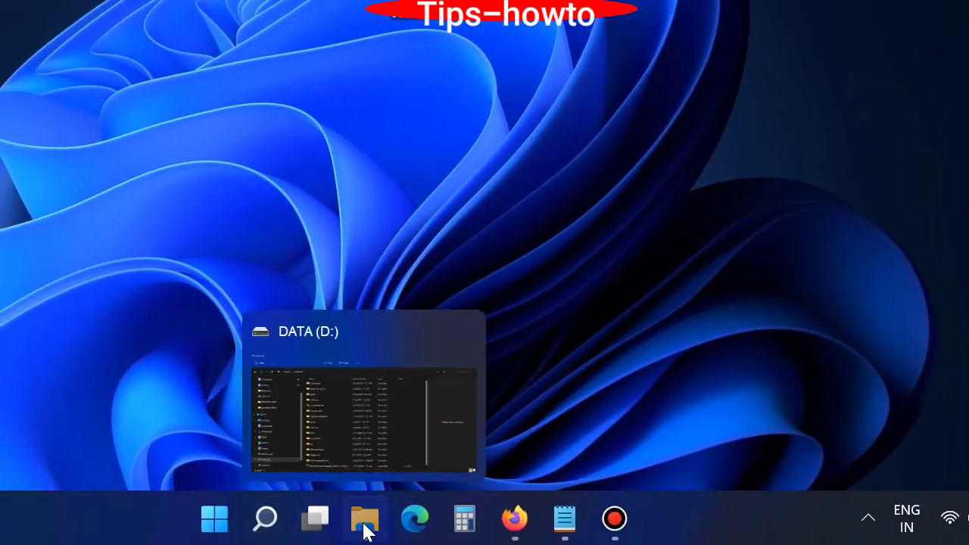
Minimize the DATA (D:) Explorer window and search 'cmd' again for Command Prompt.
{"action": "left_click", "coordinate": [247, 529]}
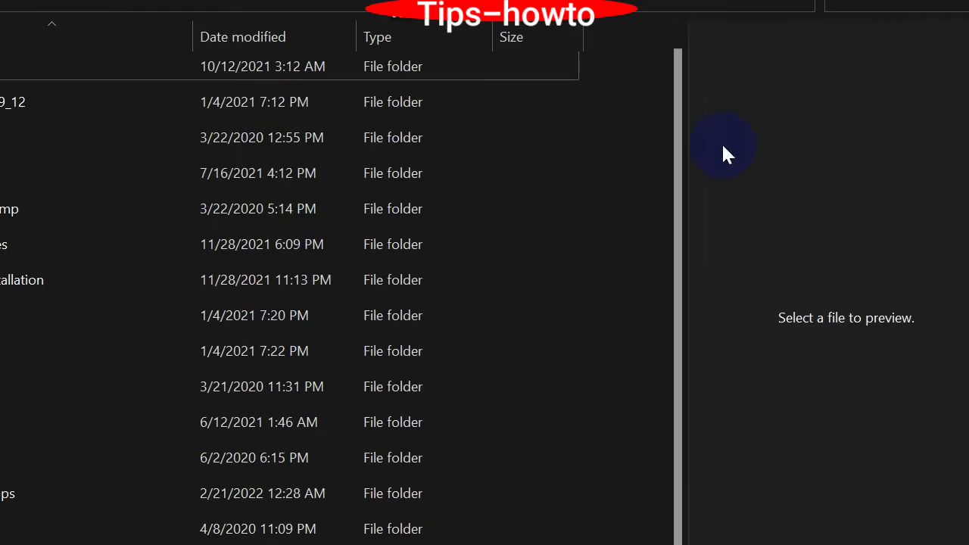
{"action": "left_click", "coordinate": [841, 19]}
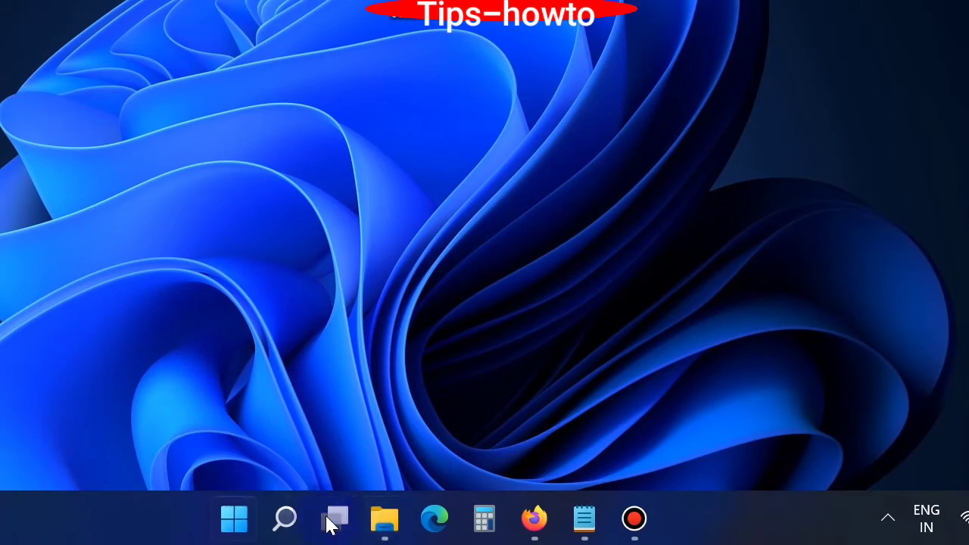
{"action": "left_click", "coordinate": [291, 513]}
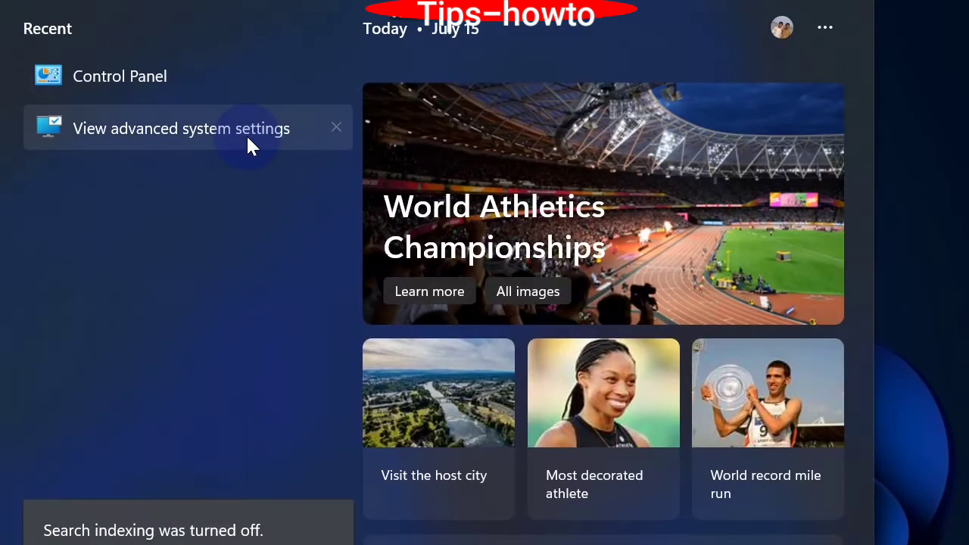
{"action": "type", "text": "cmd"}
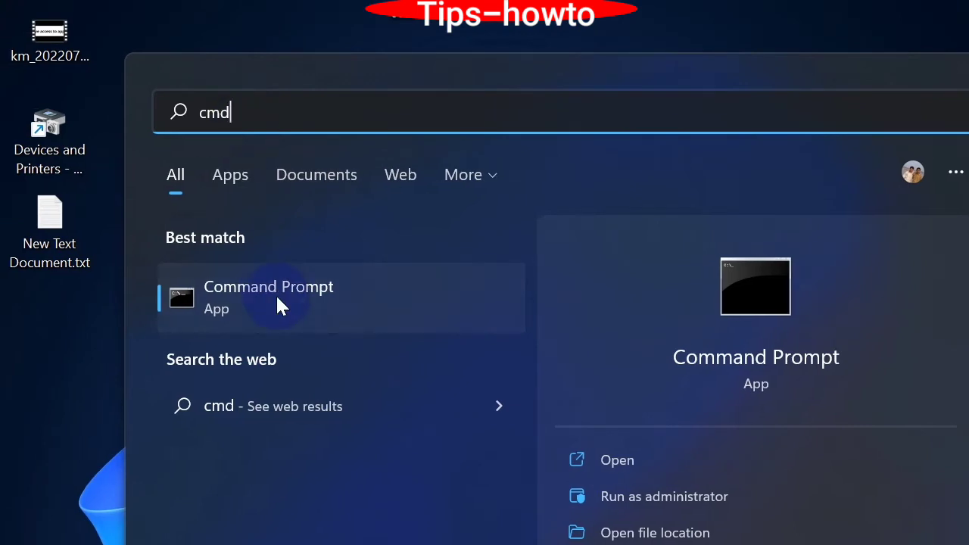
Close the ordinary Command Prompt and relaunch cmd with Run as administrator.
{"action": "left_click", "coordinate": [275, 301]}
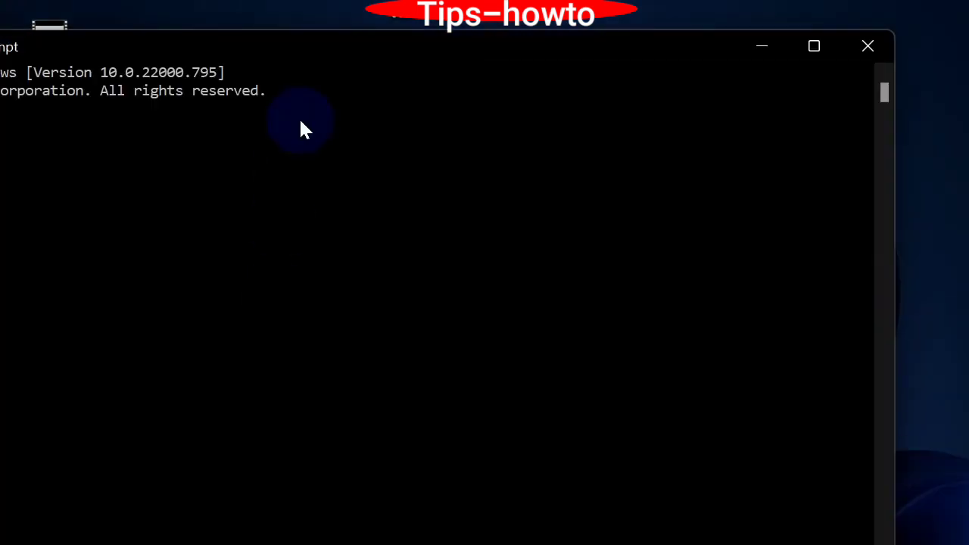
{"action": "left_click_drag", "start_coordinate": [256, 45], "coordinate": [468, 134]}
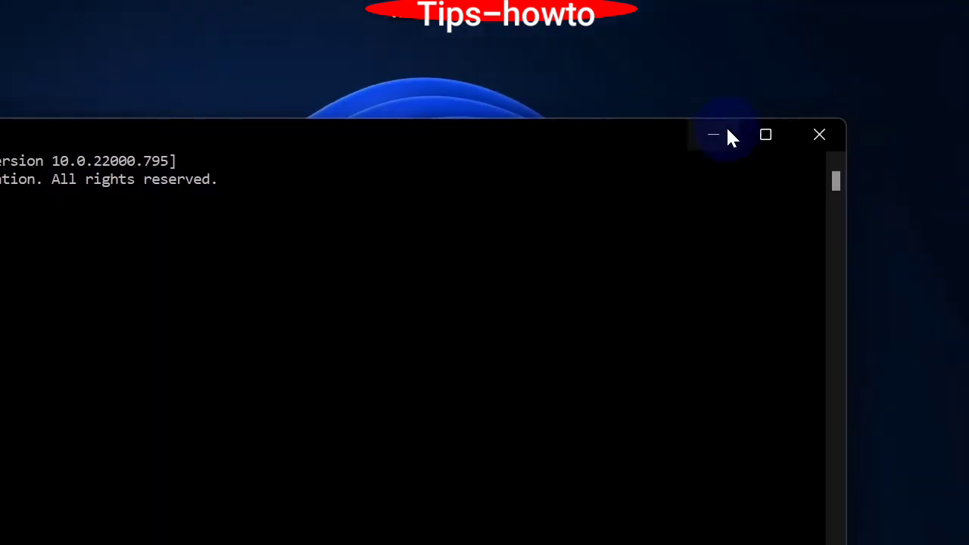
{"action": "left_click", "coordinate": [819, 135]}
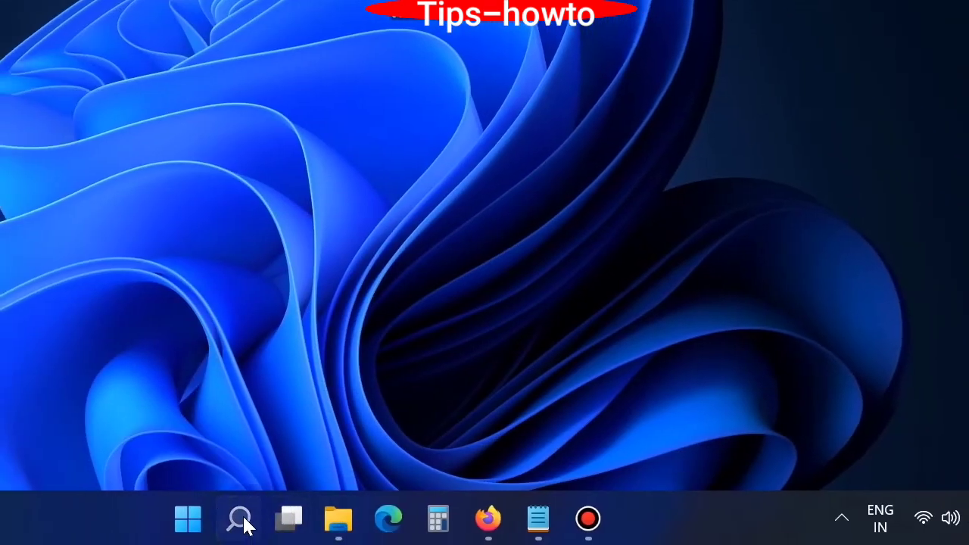
{"action": "left_click", "coordinate": [240, 519]}
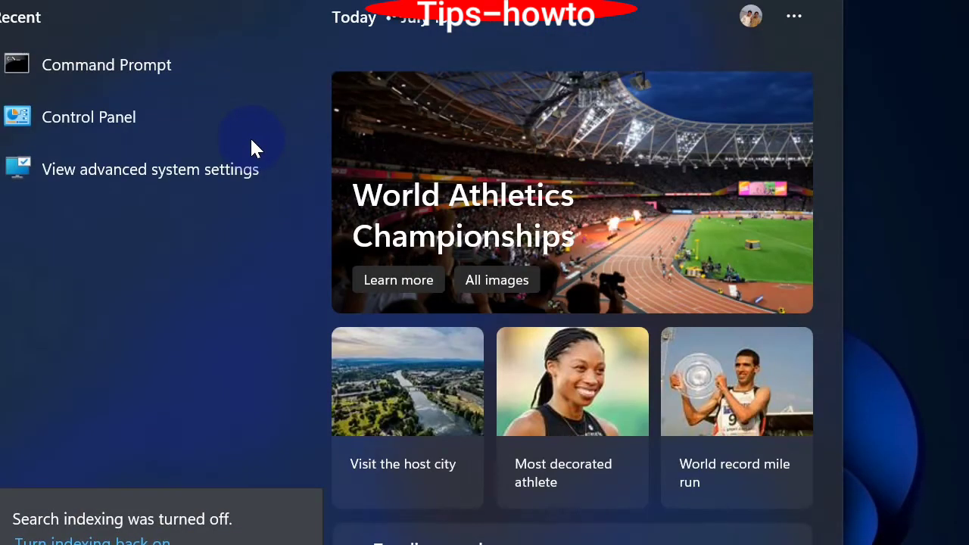
{"action": "type", "text": "cmd"}
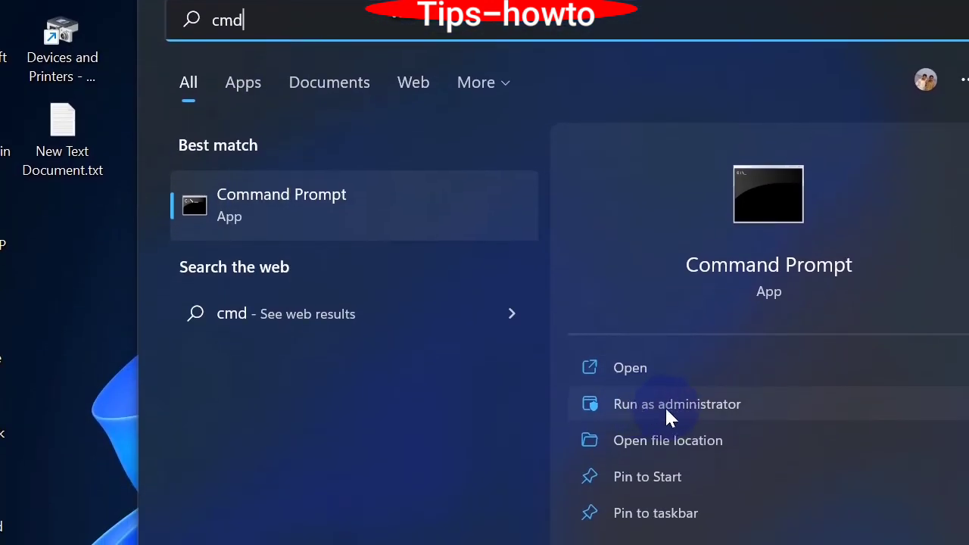
{"action": "left_click", "coordinate": [664, 406]}
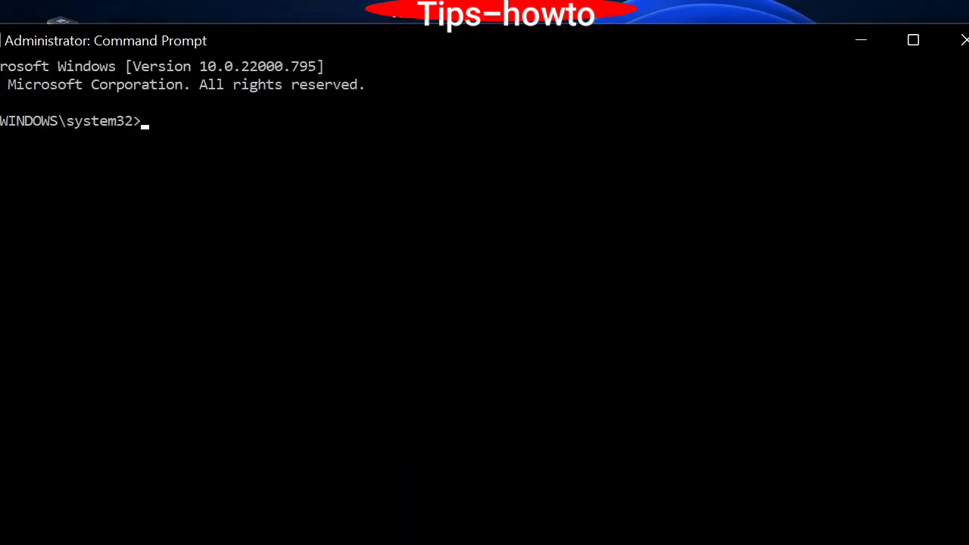
Copy the full robocopy line from Notepad and run it in the administrator Command Prompt.
{"action": "key", "text": "alt+Tab"}
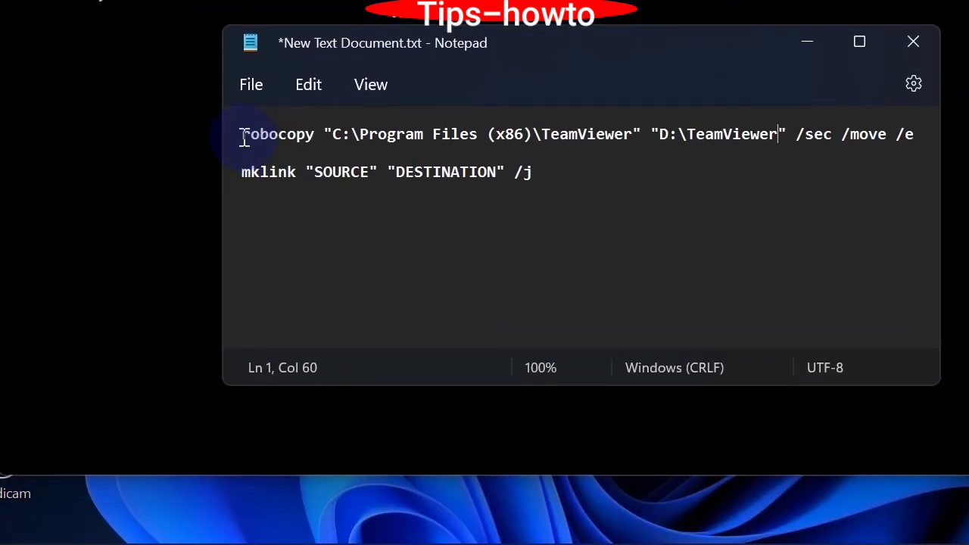
{"action": "left_click_drag", "start_coordinate": [248, 140], "coordinate": [475, 140]}
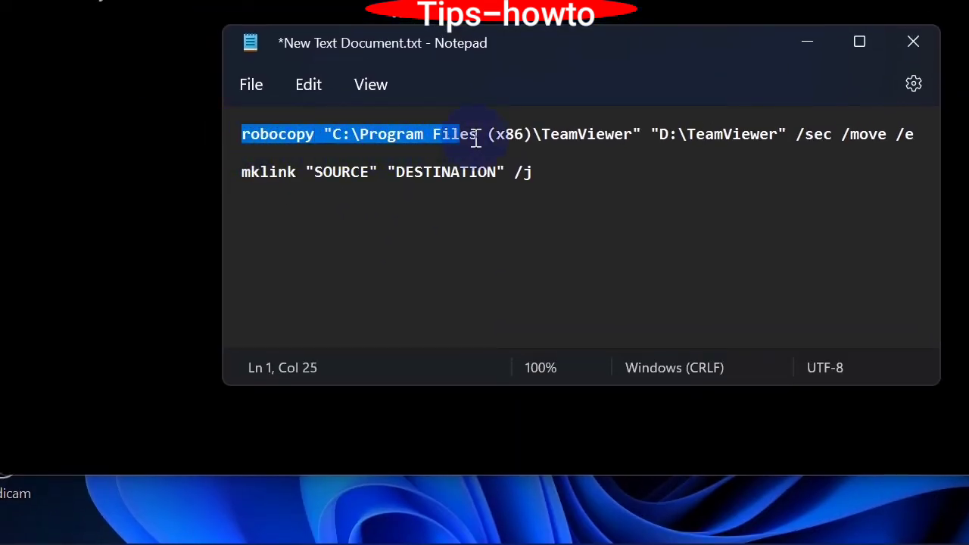
{"action": "left_click_drag", "start_coordinate": [535, 137], "coordinate": [914, 134]}
{"action": "key", "text": "ctrl+c"}
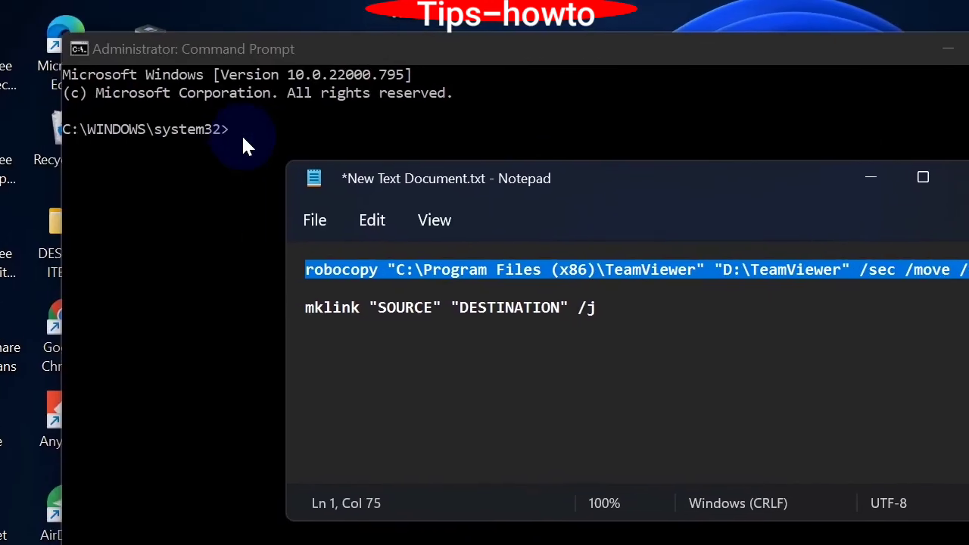
{"action": "left_click", "coordinate": [241, 133]}
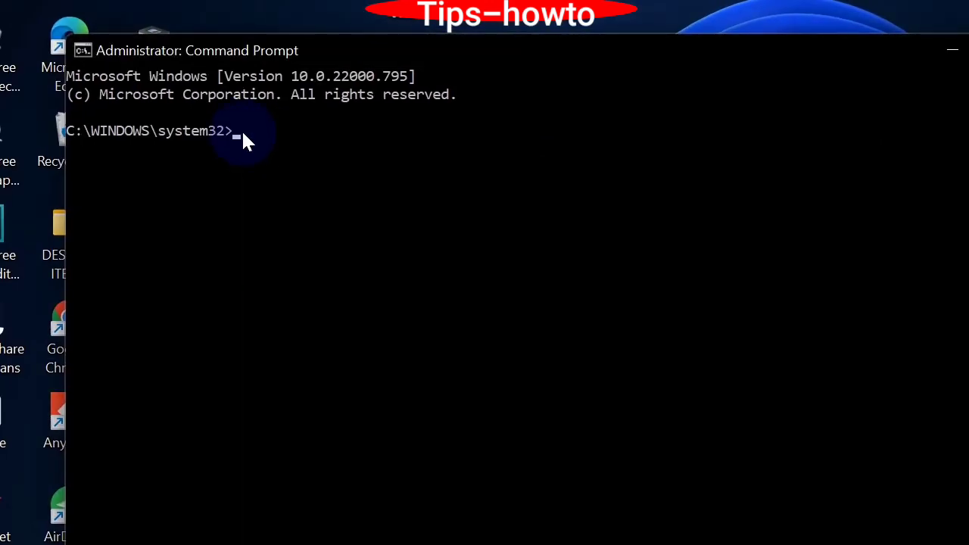
{"action": "right_click", "coordinate": [241, 130]}
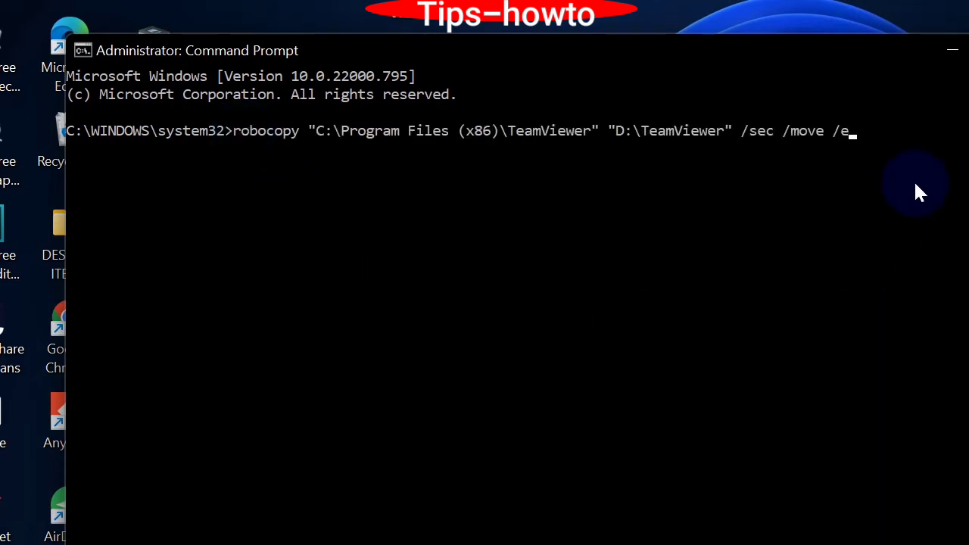
{"action": "key", "text": "Return"}
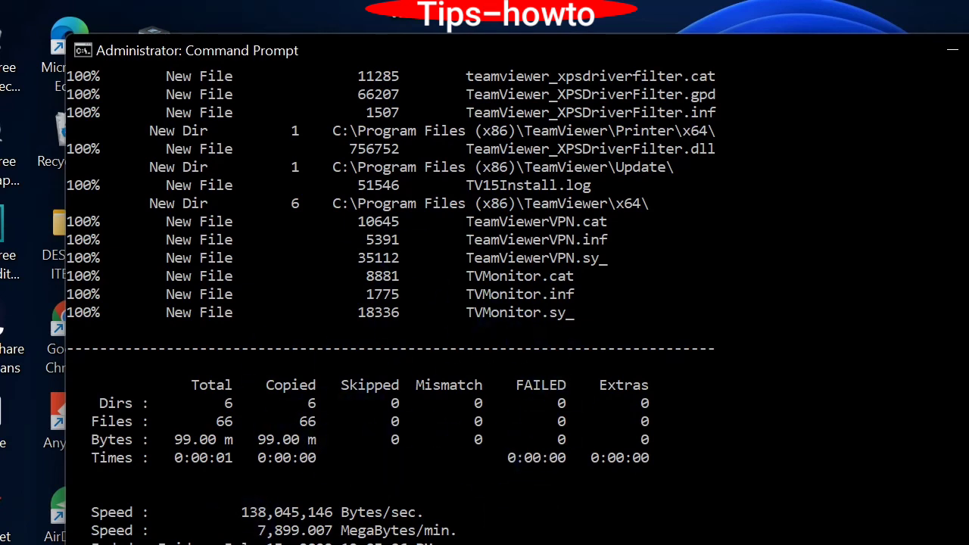
{"action": "left_click", "coordinate": [545, 523]}
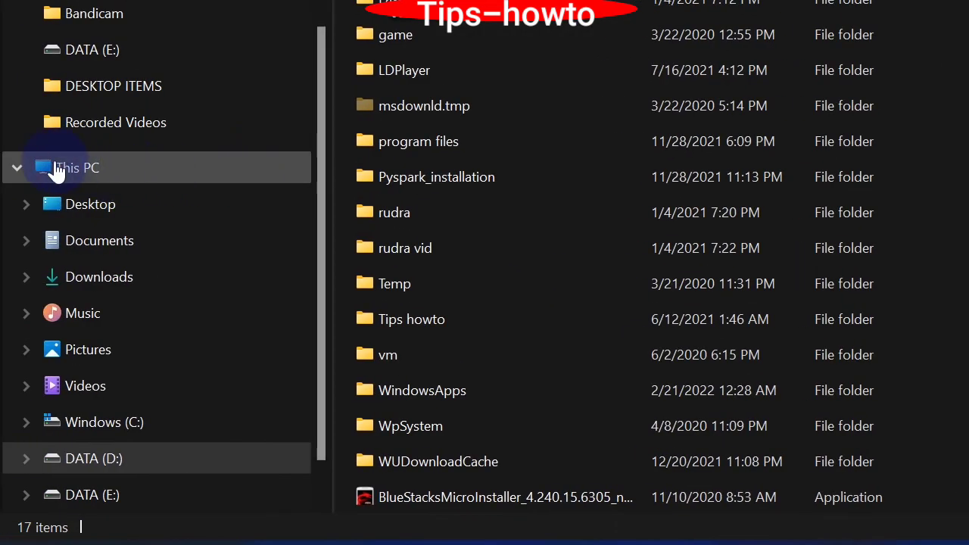
Browse into C:\Program Files (x86) to check the original TeamViewer location.
{"action": "left_click", "coordinate": [57, 169]}
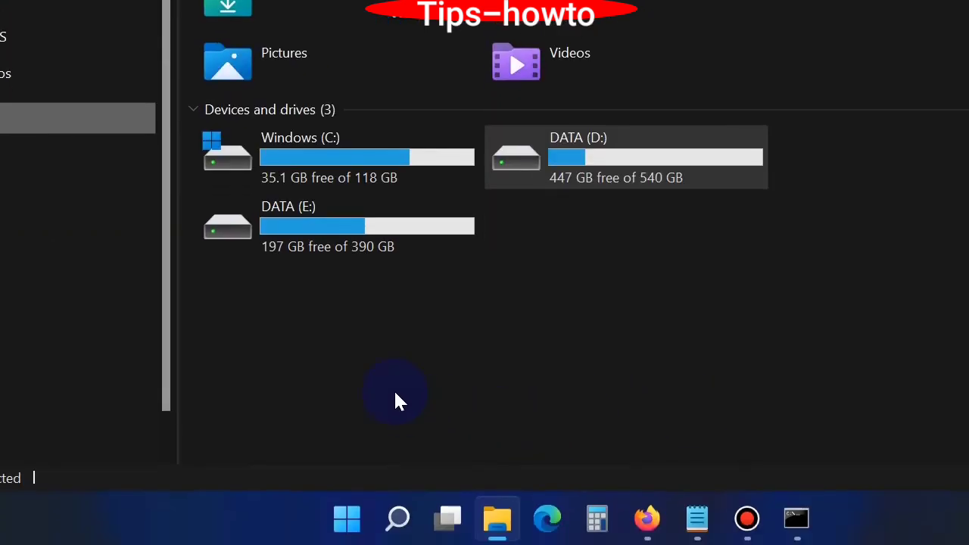
{"action": "double_click", "coordinate": [311, 152]}
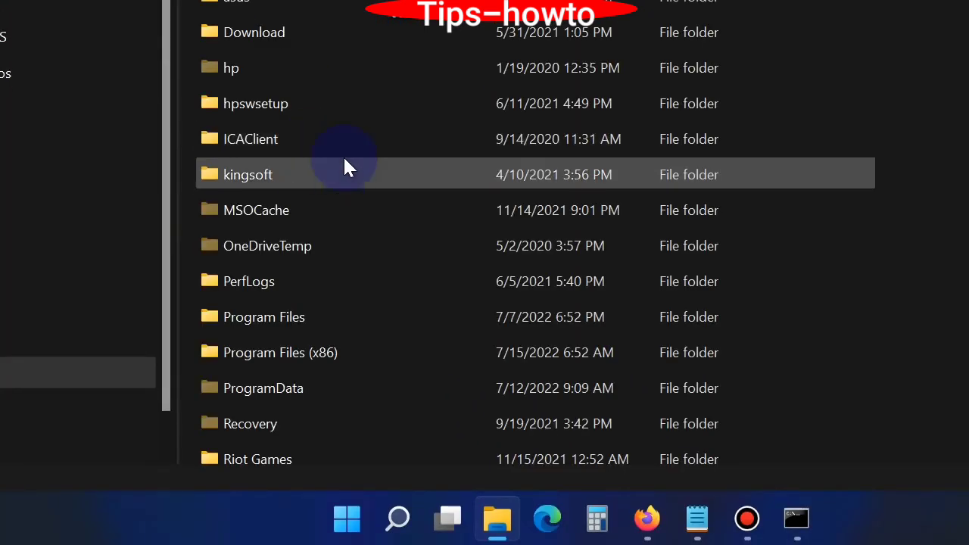
{"action": "left_click", "coordinate": [301, 352]}
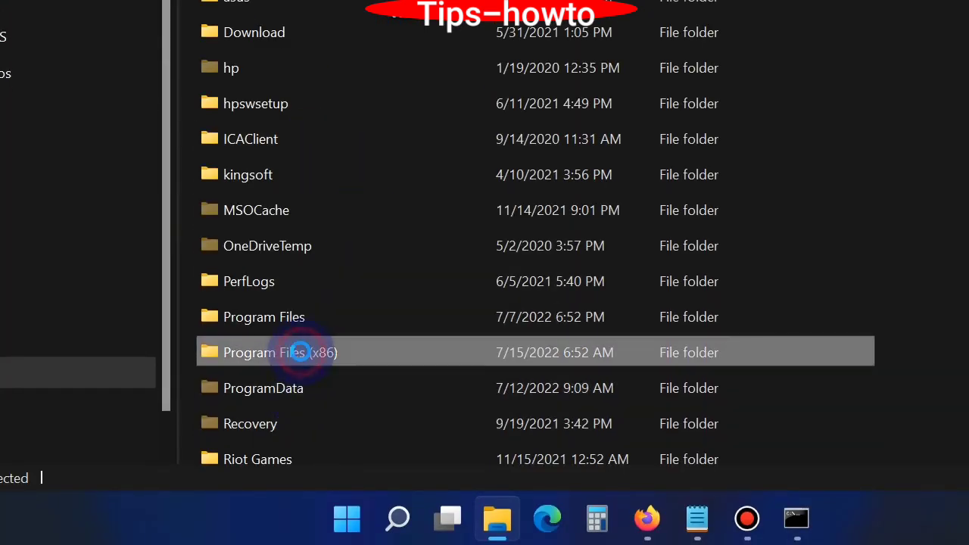
{"action": "double_click", "coordinate": [301, 352]}
{"action": "scroll", "coordinate": [246, 353], "scroll_direction": "down", "scroll_amount": 10}
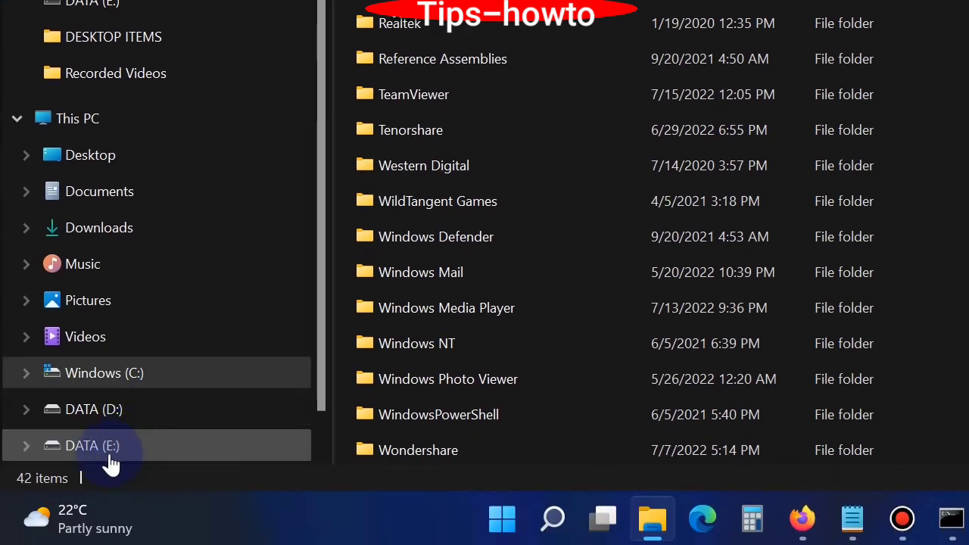
Open DATA (D:) and select the new 99.0 MB TeamViewer folder.
{"action": "left_click", "coordinate": [114, 417]}
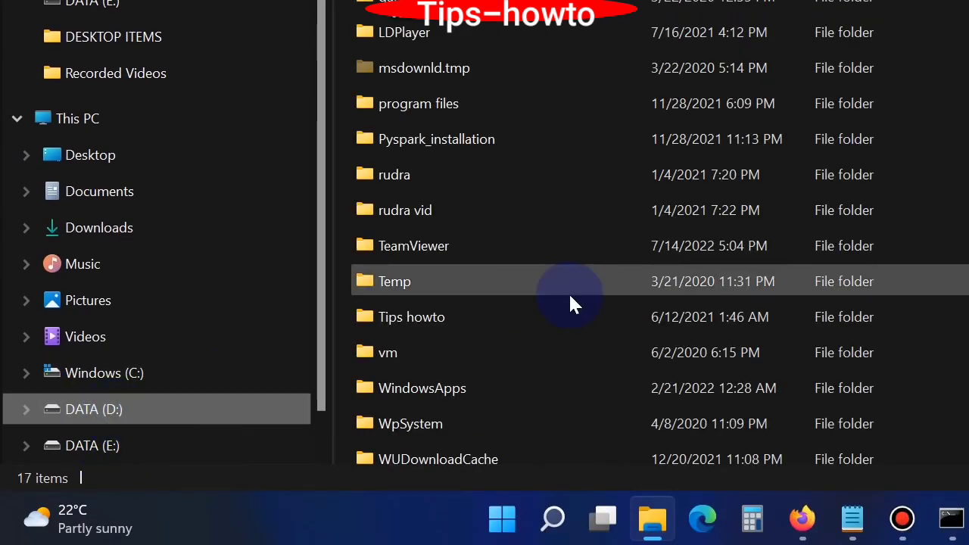
{"action": "left_click", "coordinate": [423, 246]}
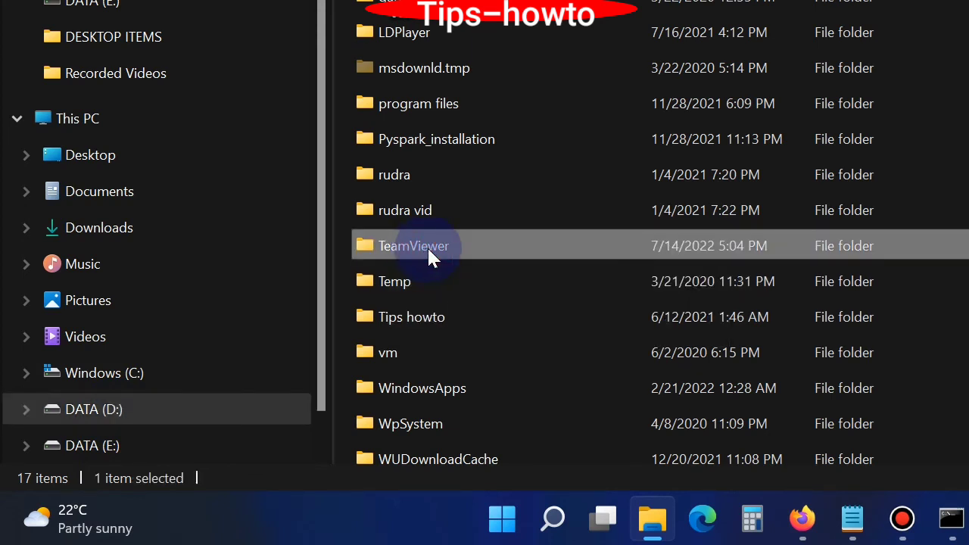
{"action": "mouse_move", "coordinate": [422, 249]}
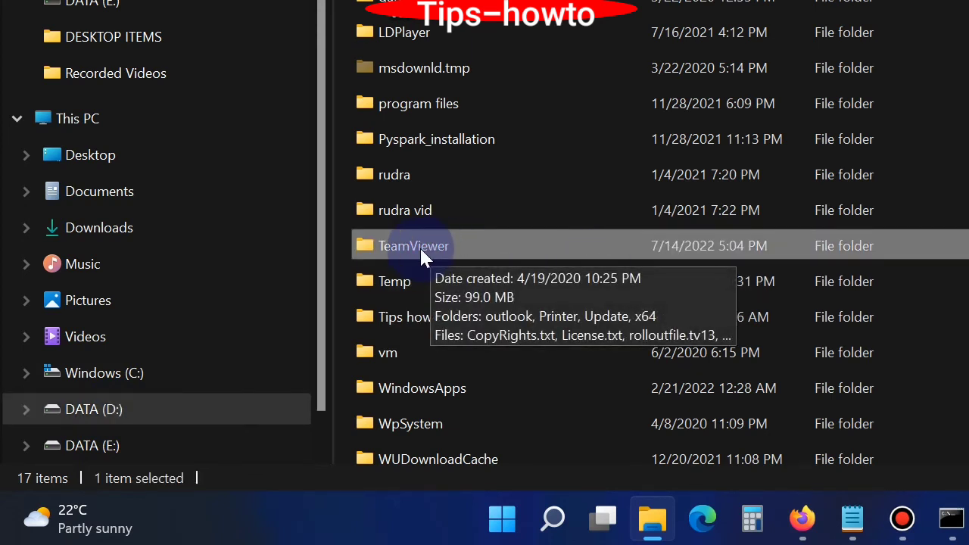
Open D:\TeamViewer's Properties, glance at Security, and confirm 99.0 MB, 66 files, 5 folders on General.
{"action": "right_click", "coordinate": [421, 248]}
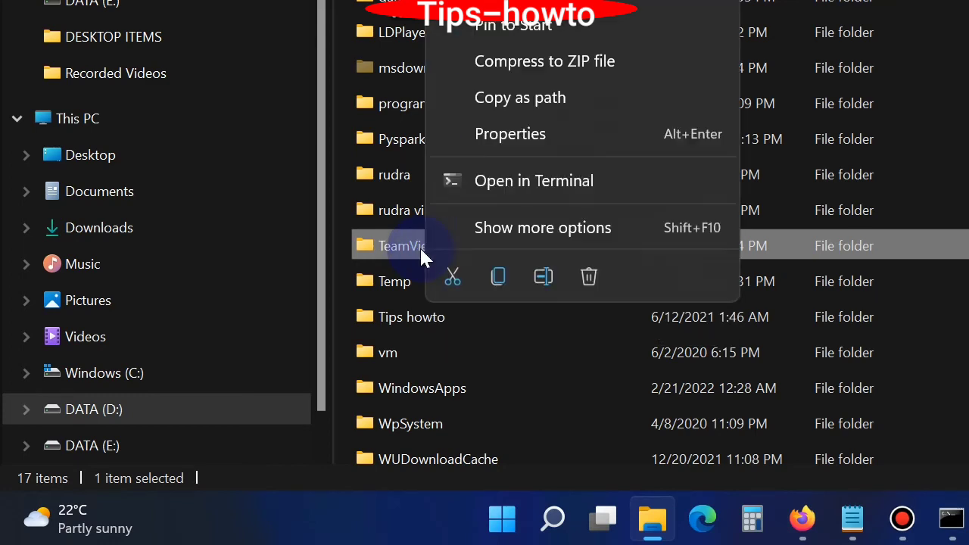
{"action": "left_click", "coordinate": [506, 135]}
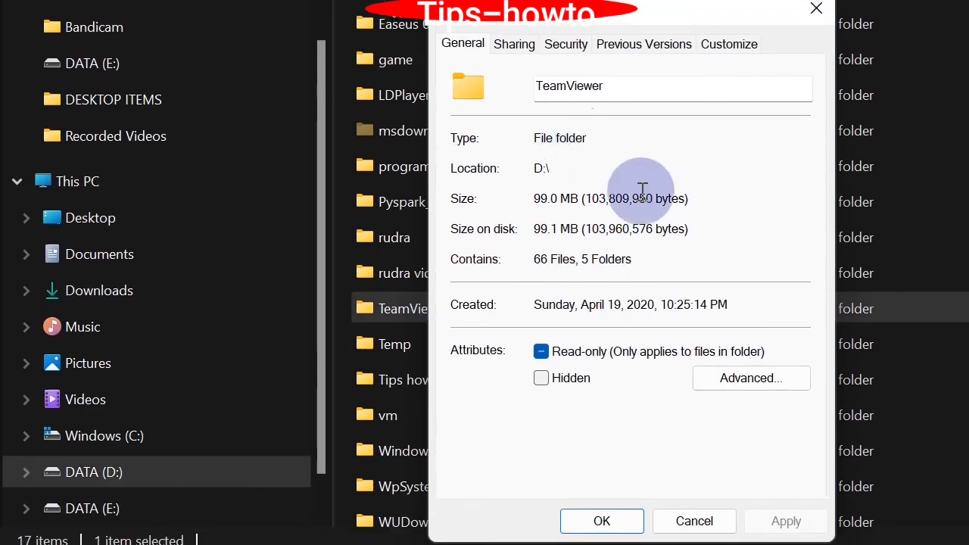
{"action": "left_click", "coordinate": [567, 44]}
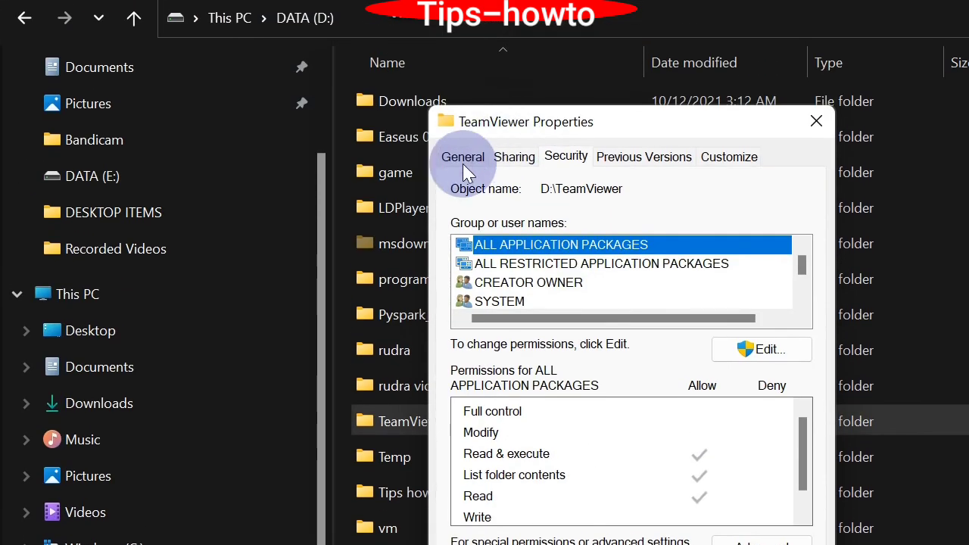
{"action": "left_click", "coordinate": [462, 45]}
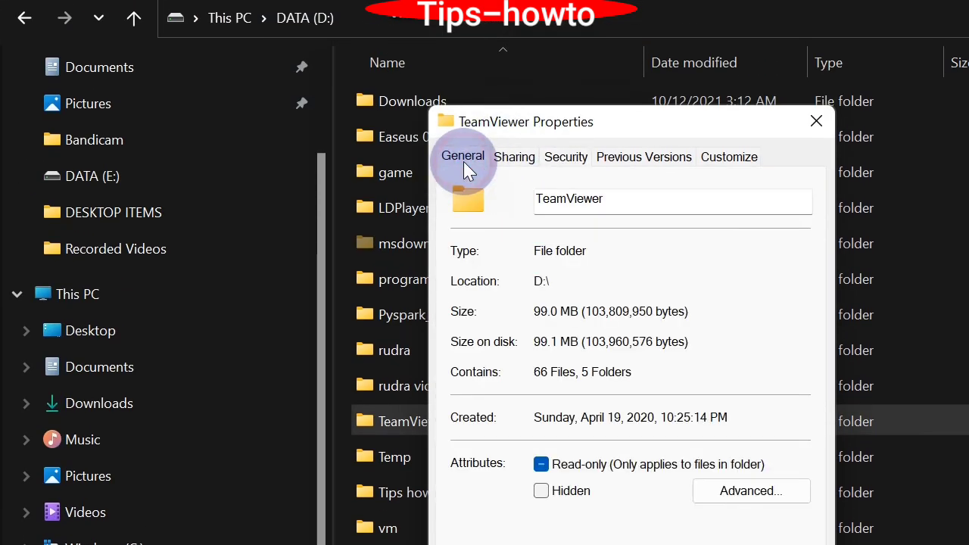